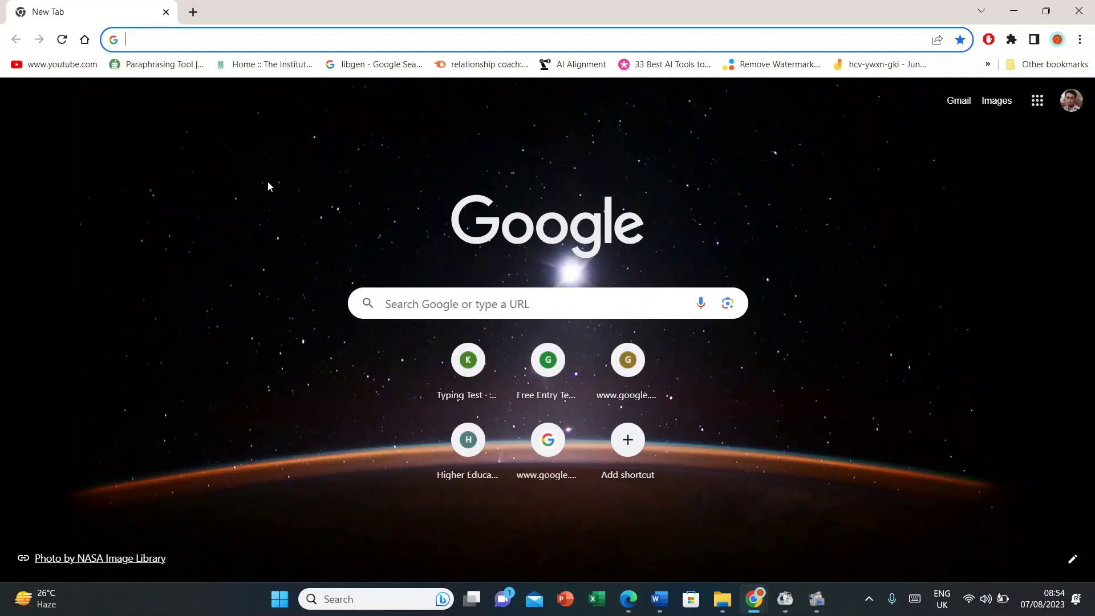
- Go to civils.ai and sign in with the first Google account to reach the tools library
type("civils.ai/register")
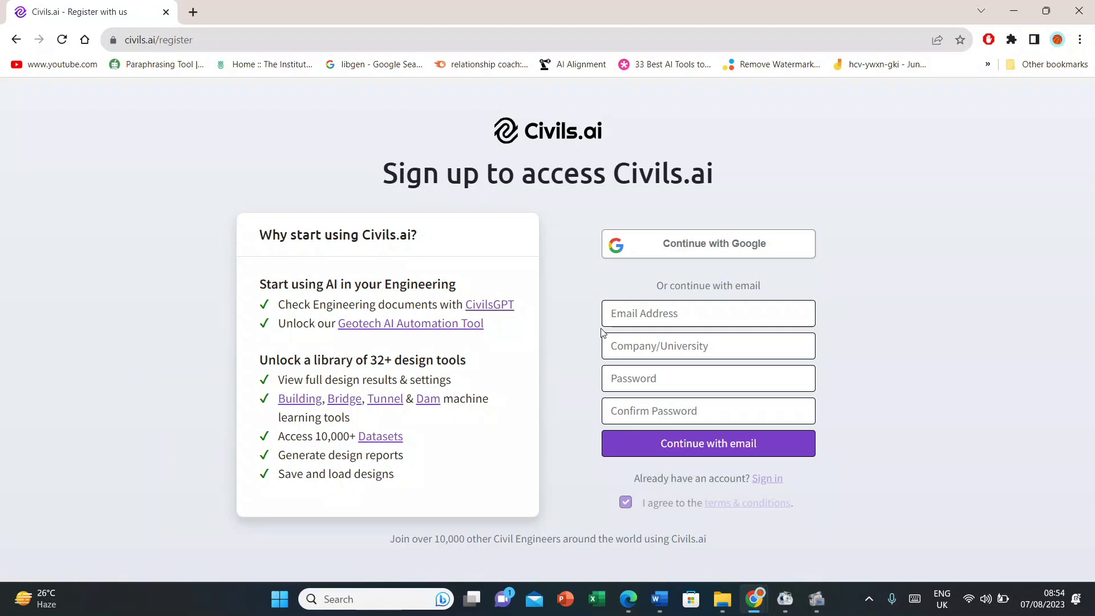
left_click(712, 247)
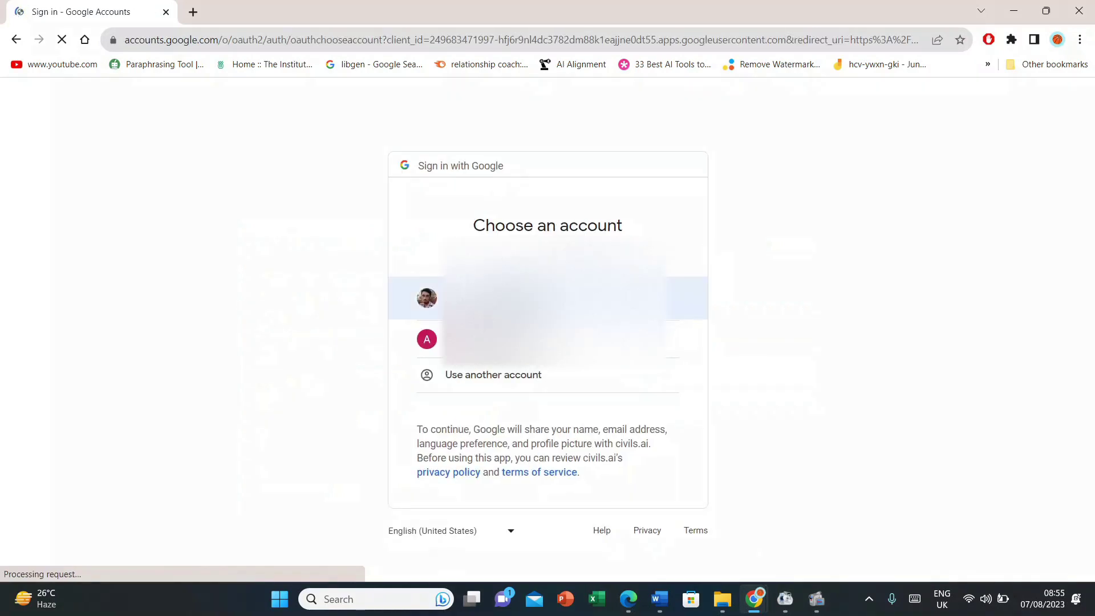
left_click(520, 306)
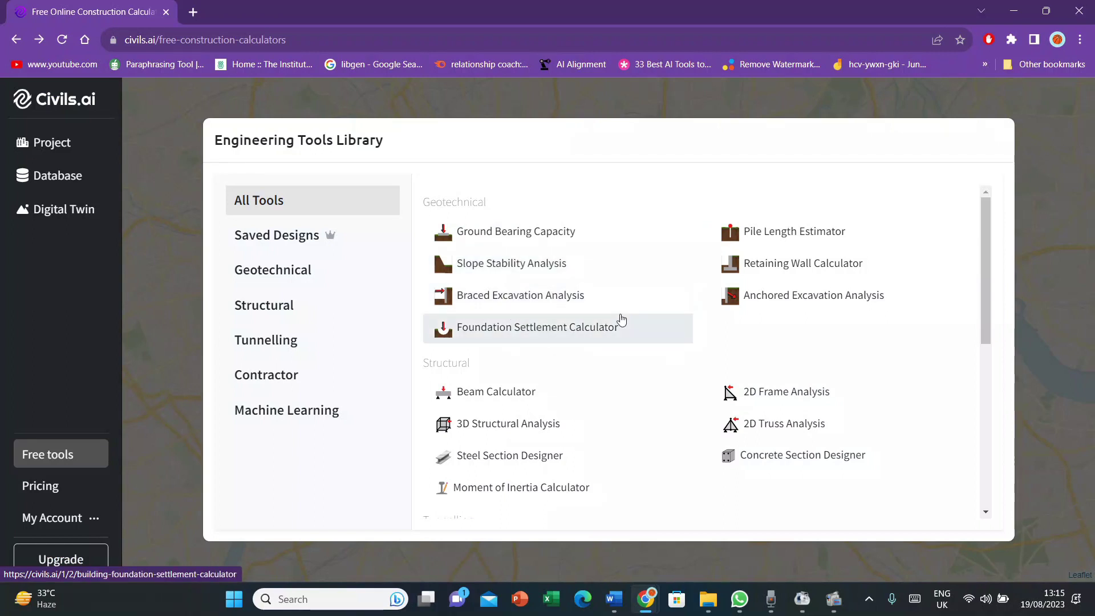
scroll(621, 317, "down", 1)
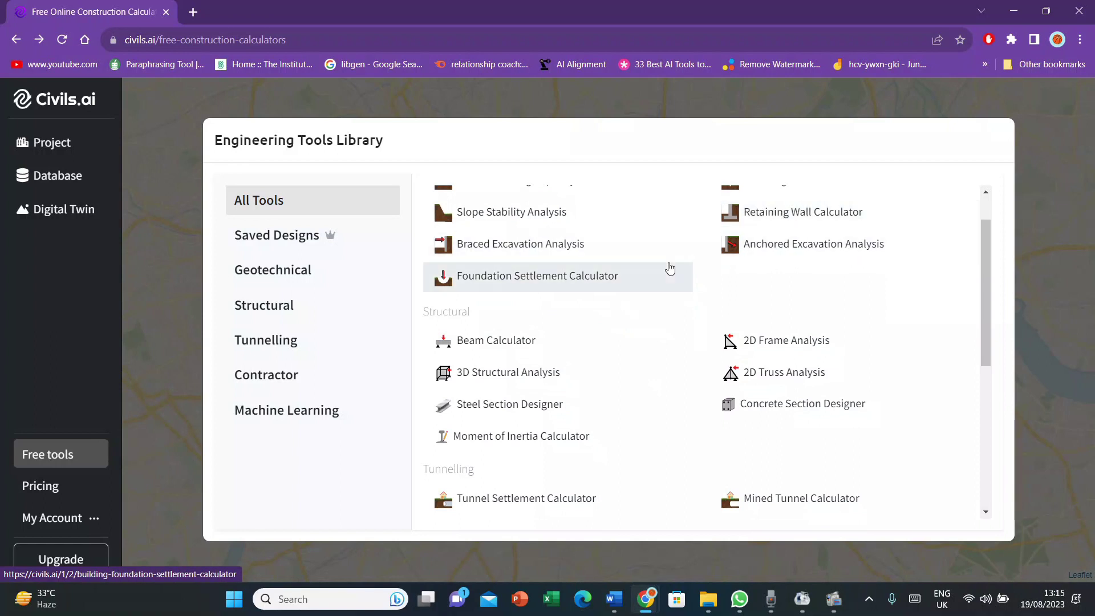
scroll(669, 266, "down", 1)
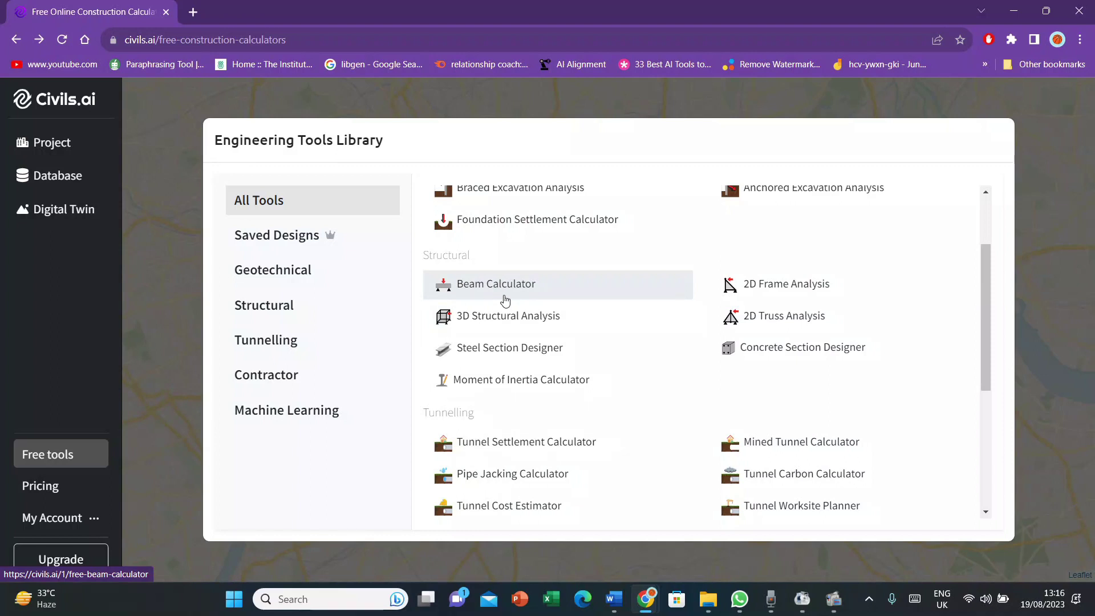
scroll(505, 299, "down", 1)
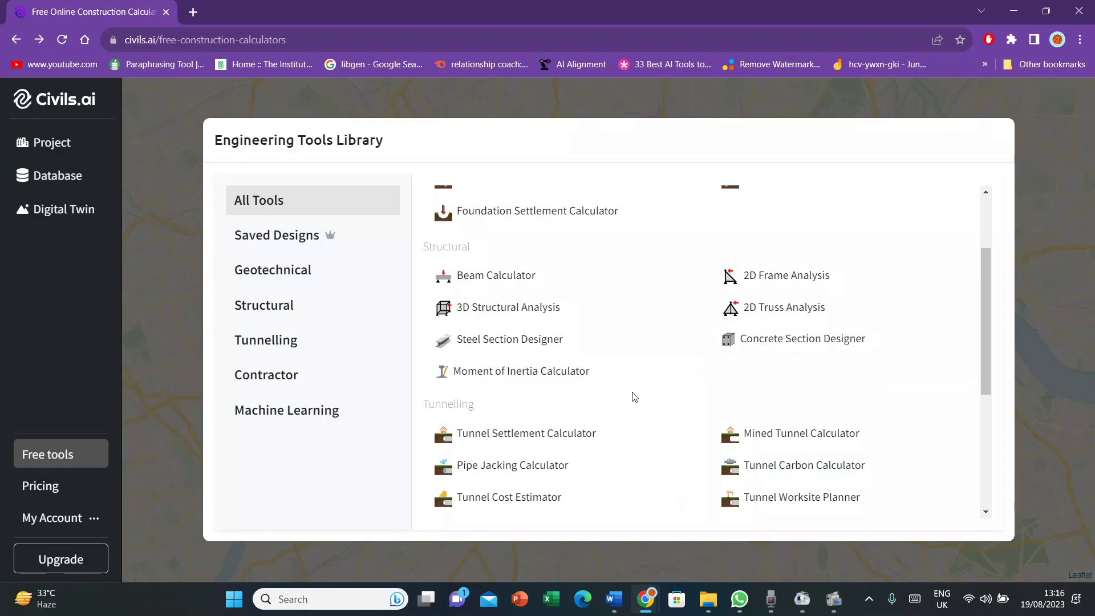
scroll(632, 396, "down", 3)
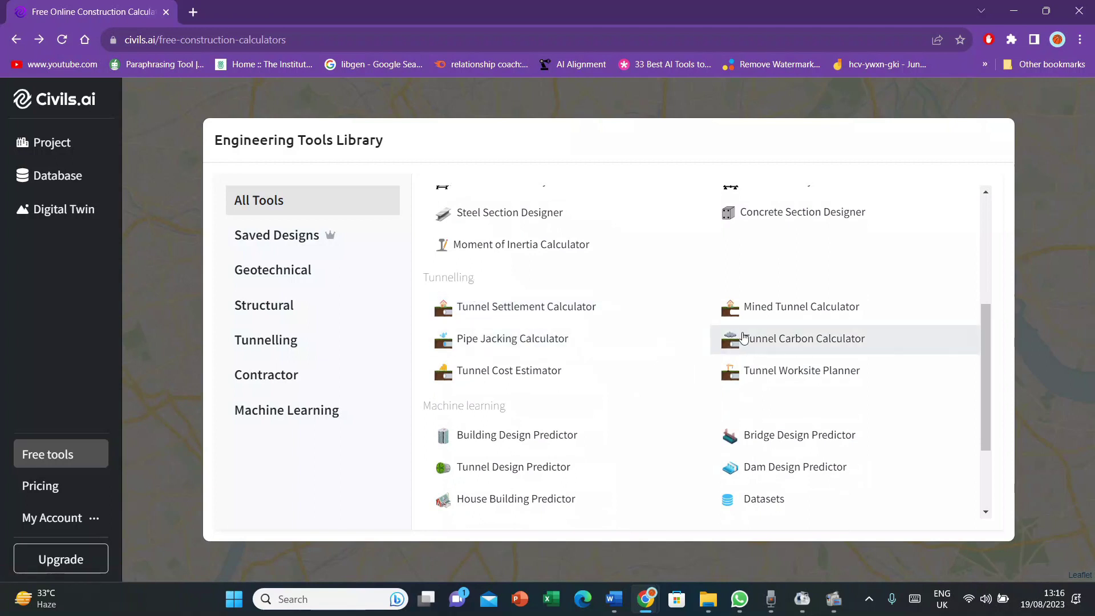
scroll(613, 343, "down", 2)
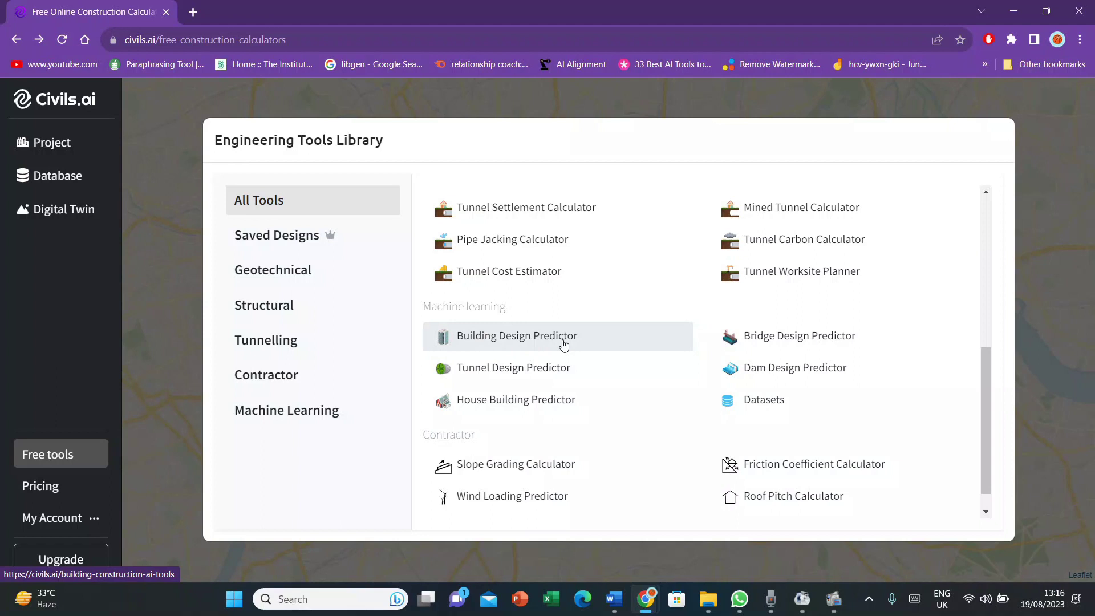
scroll(563, 345, "down", 1)
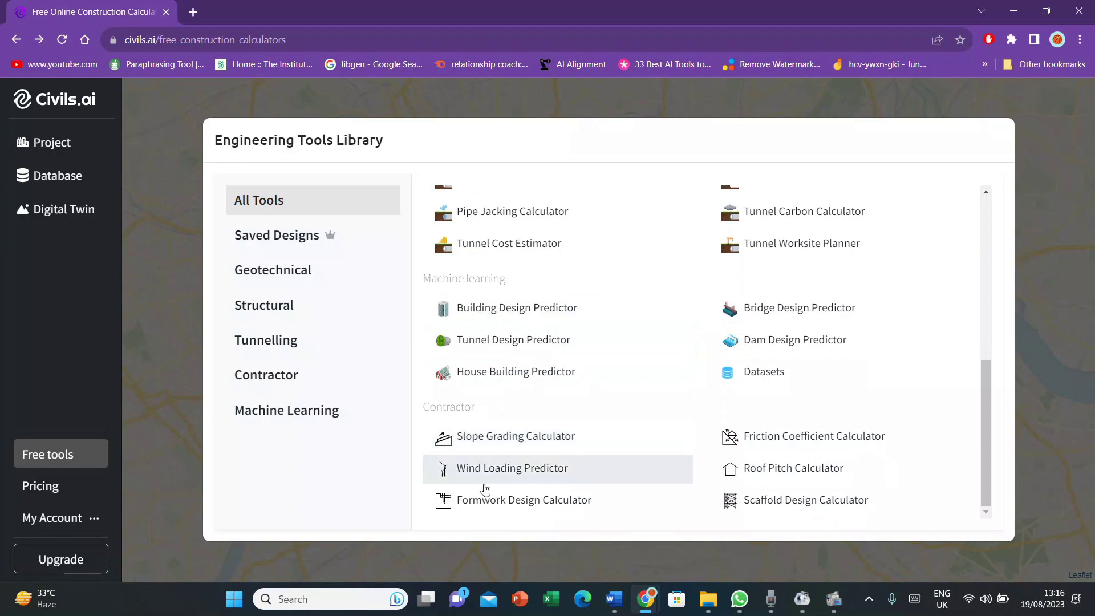
scroll(570, 381, "up", 5)
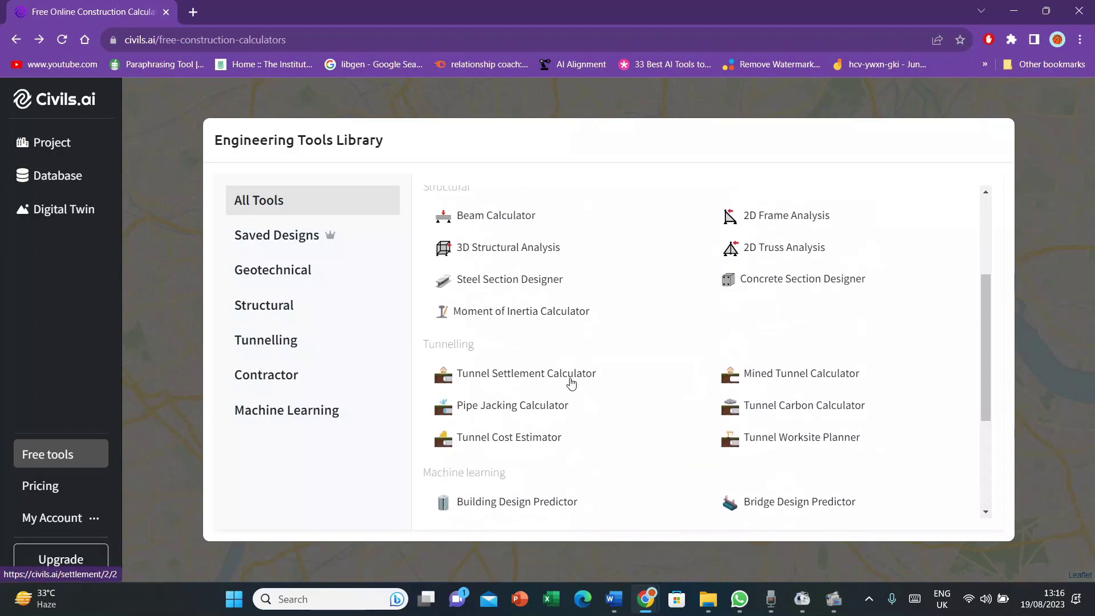
scroll(571, 382, "up", 2)
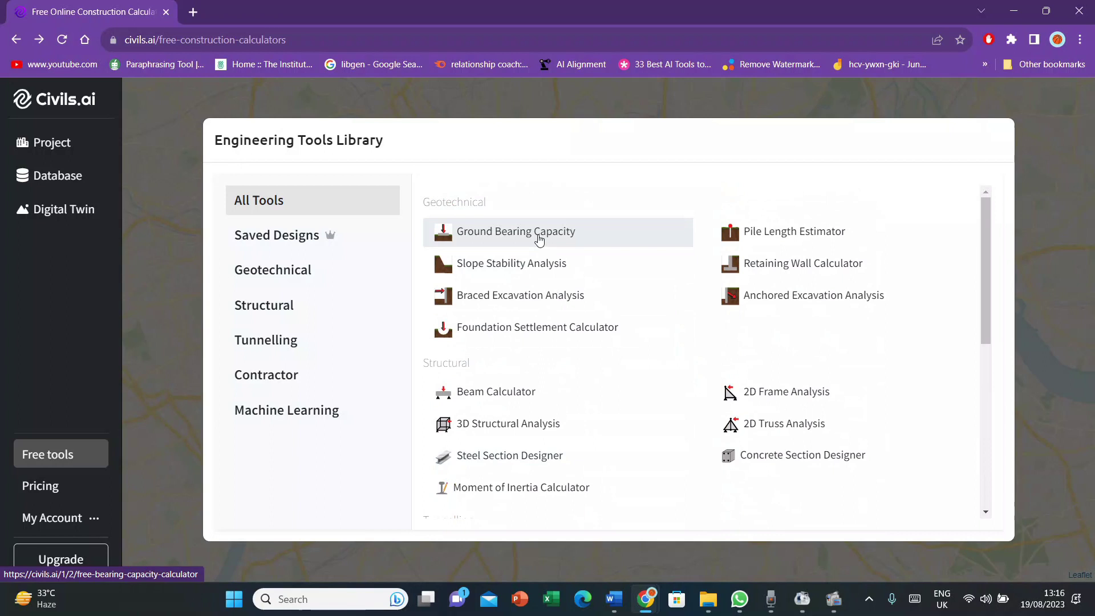
- Open the Ground Bearing Capacity calculator and set the foundation shape to Circle
left_click(512, 239)
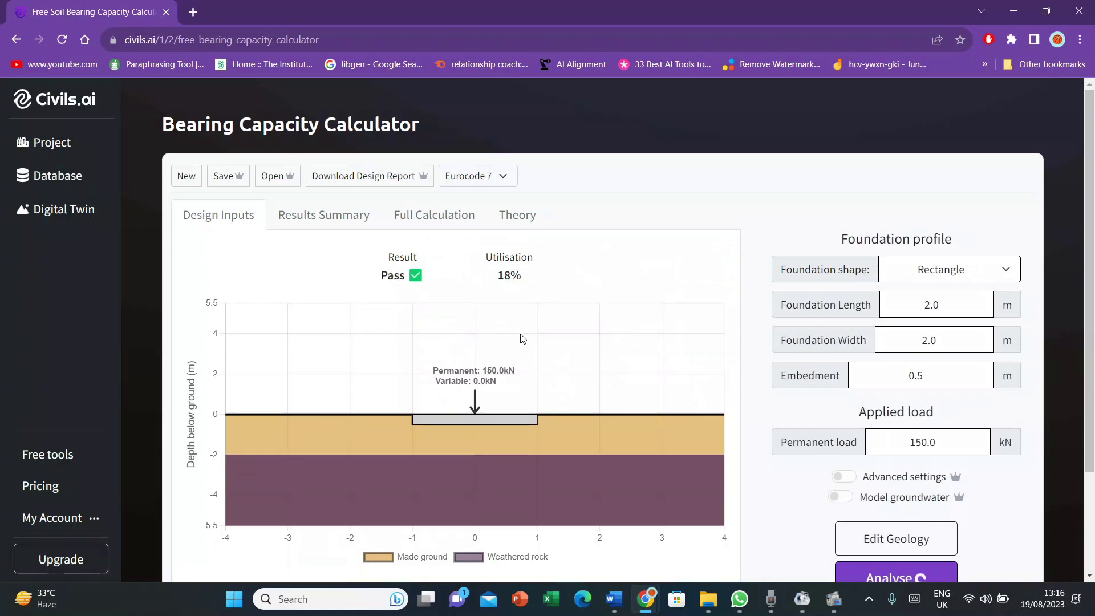
scroll(519, 338, "down", 1)
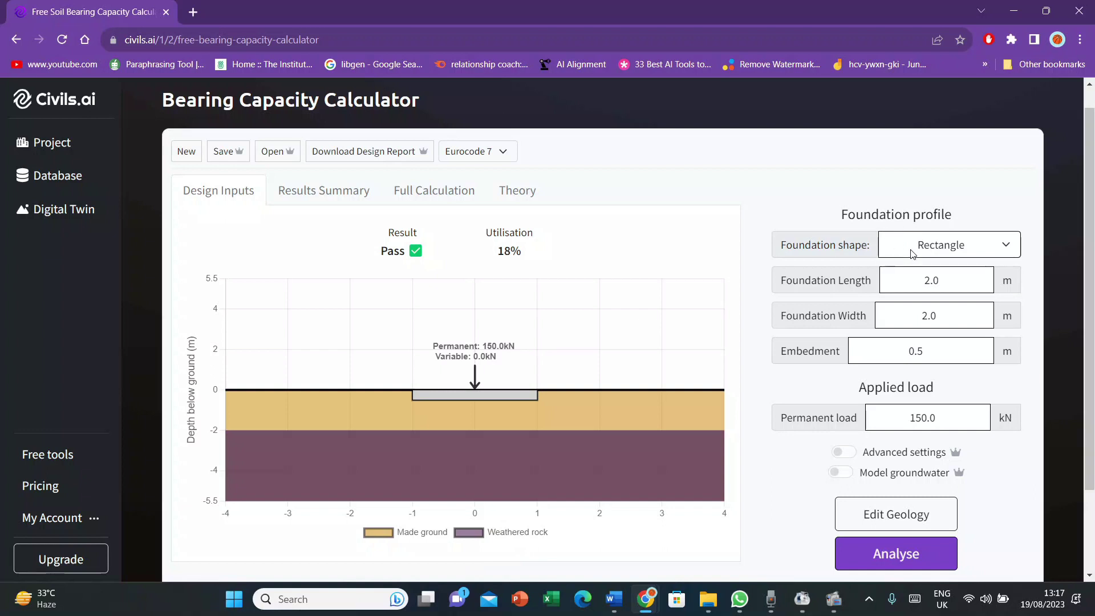
left_click(927, 241)
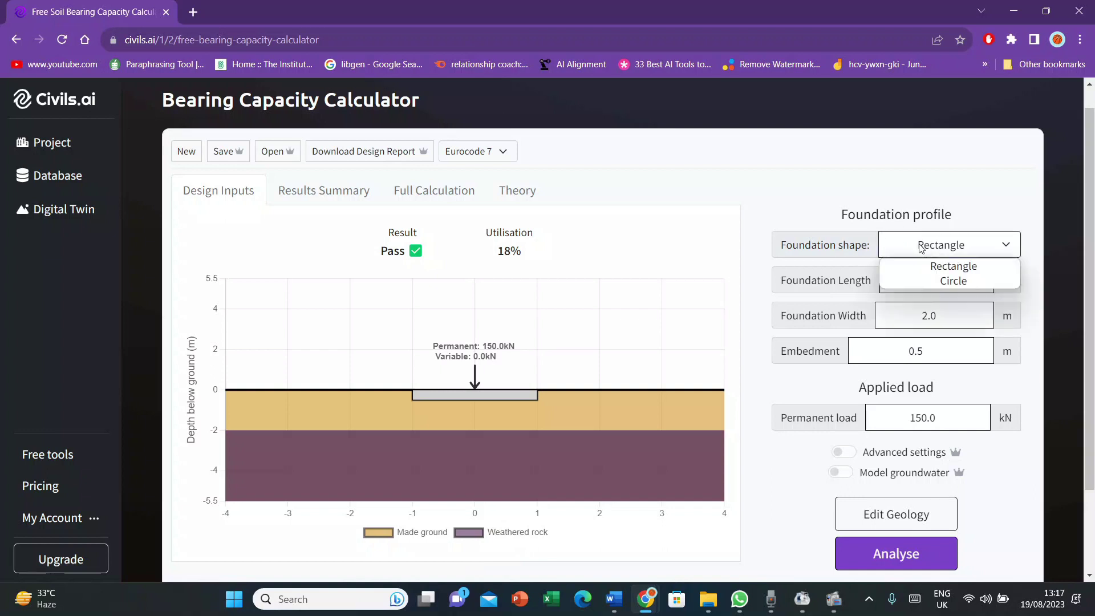
left_click(941, 282)
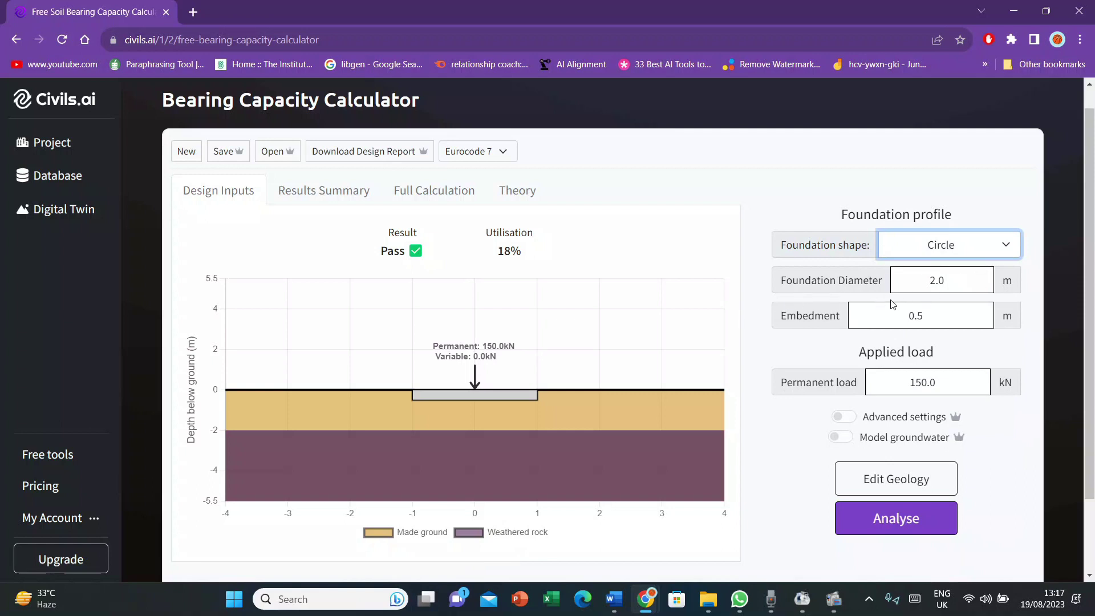
- Set embedment to 0.7 m and permanent load to 190 kN, then run the analysis
left_click(926, 318)
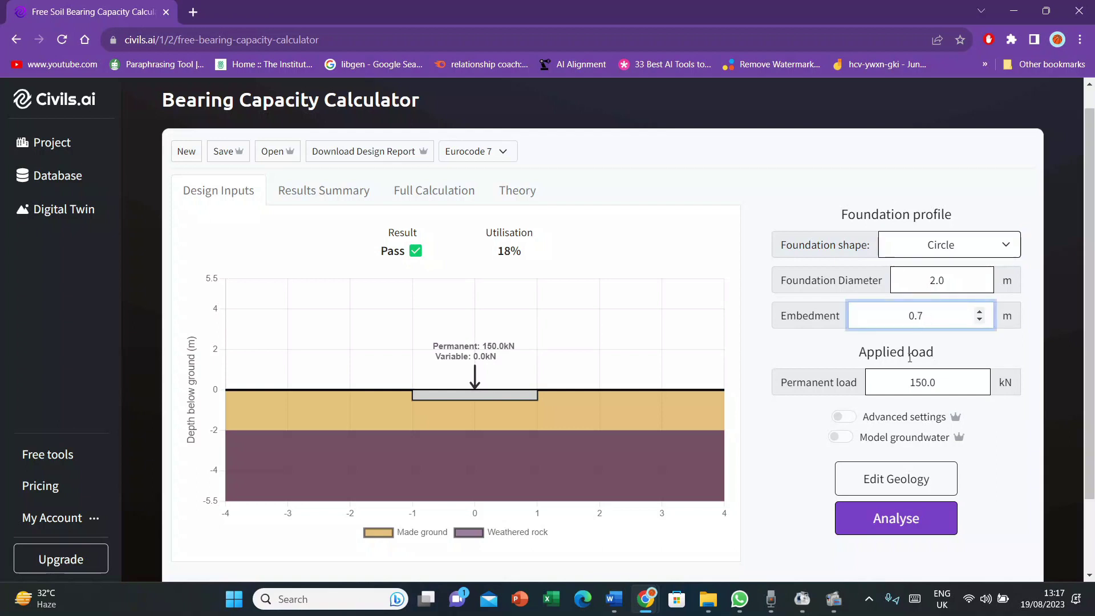
left_click(928, 382)
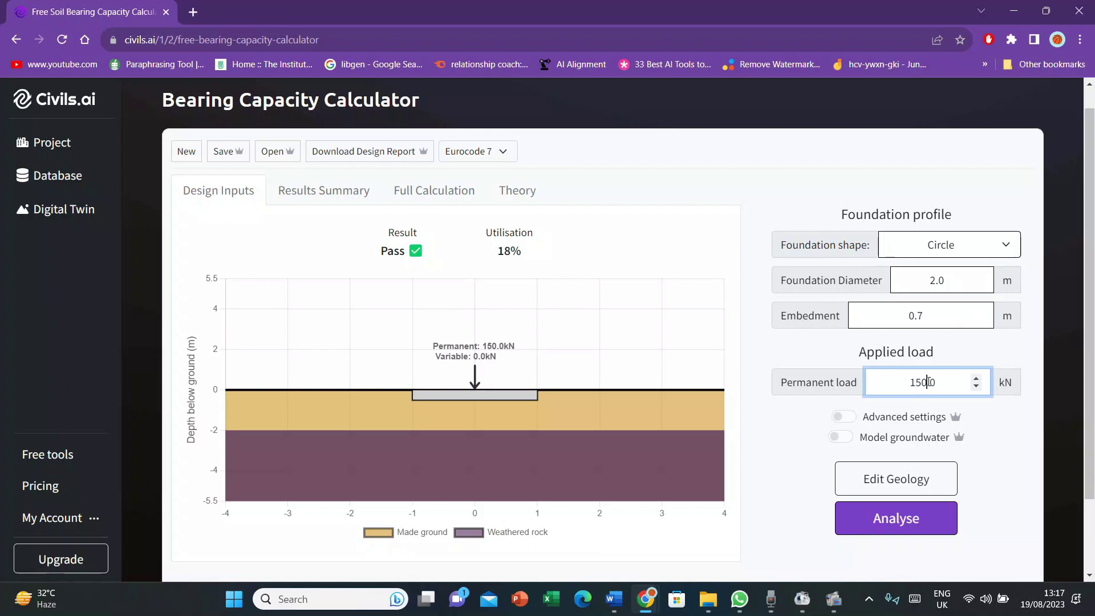
key("BackSpace")
type("9")
left_click(916, 522)
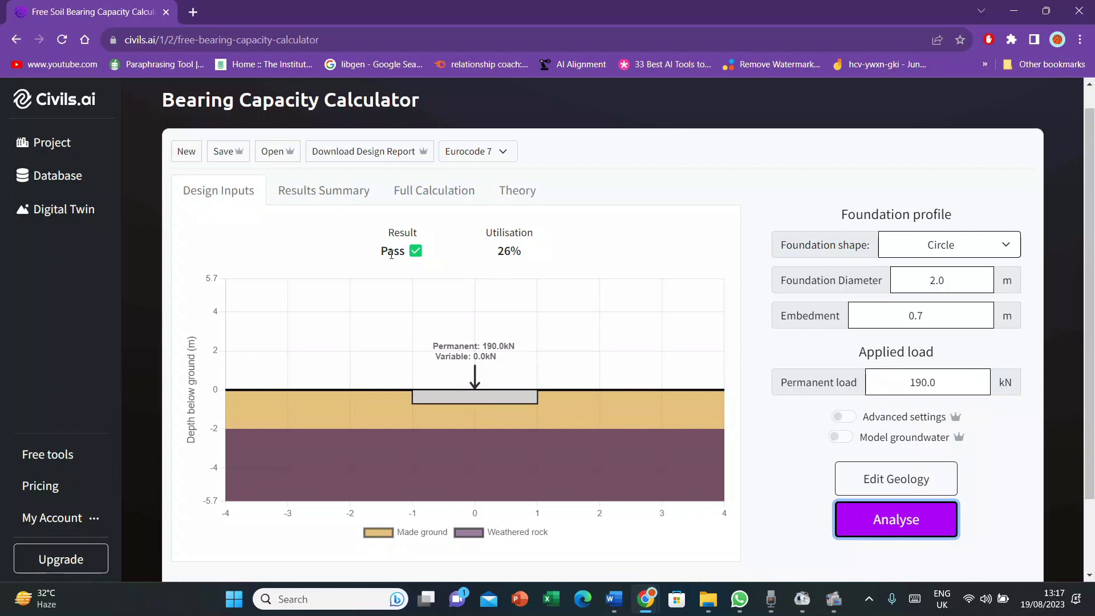
- Reanalyse with a 2500 kN permanent load (fails at 339%) and return to the tools library
left_click(920, 381)
key("BackSpace")
key("BackSpace")
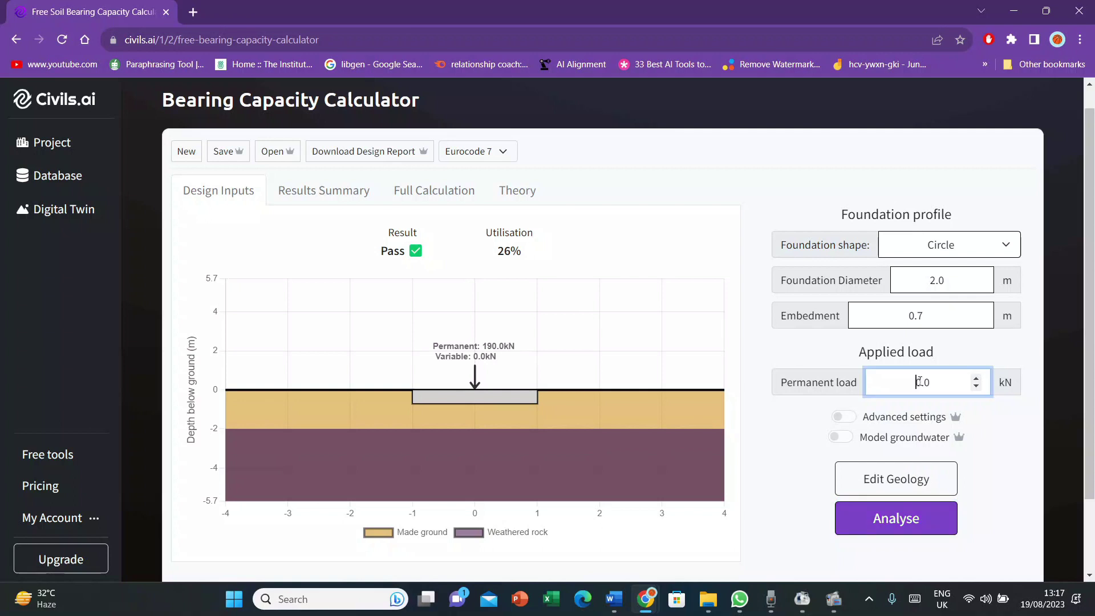
type("2500")
key("BackSpace")
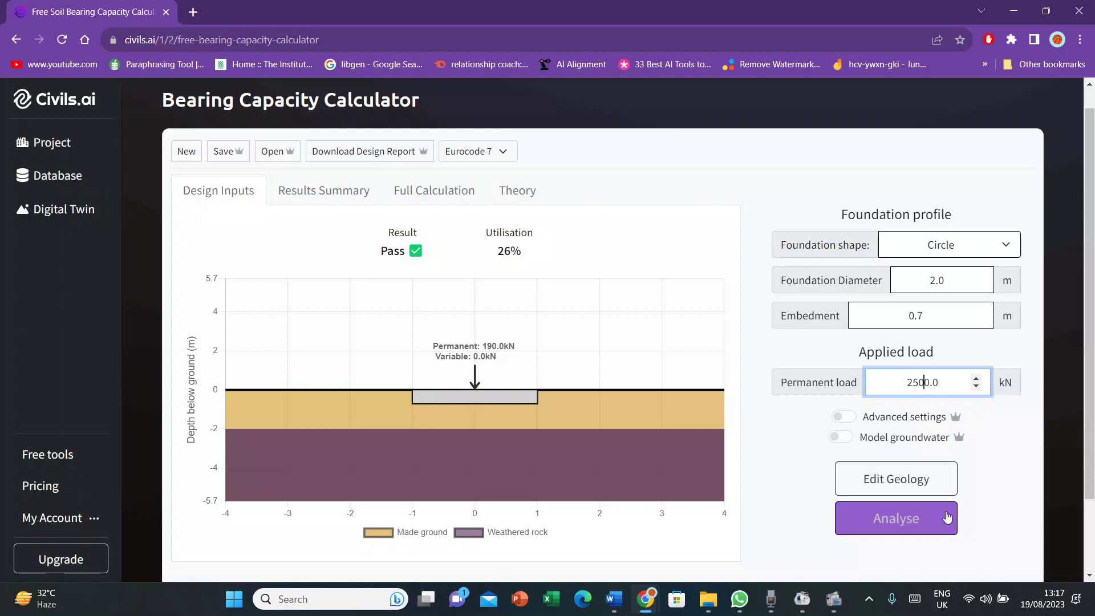
left_click(932, 526)
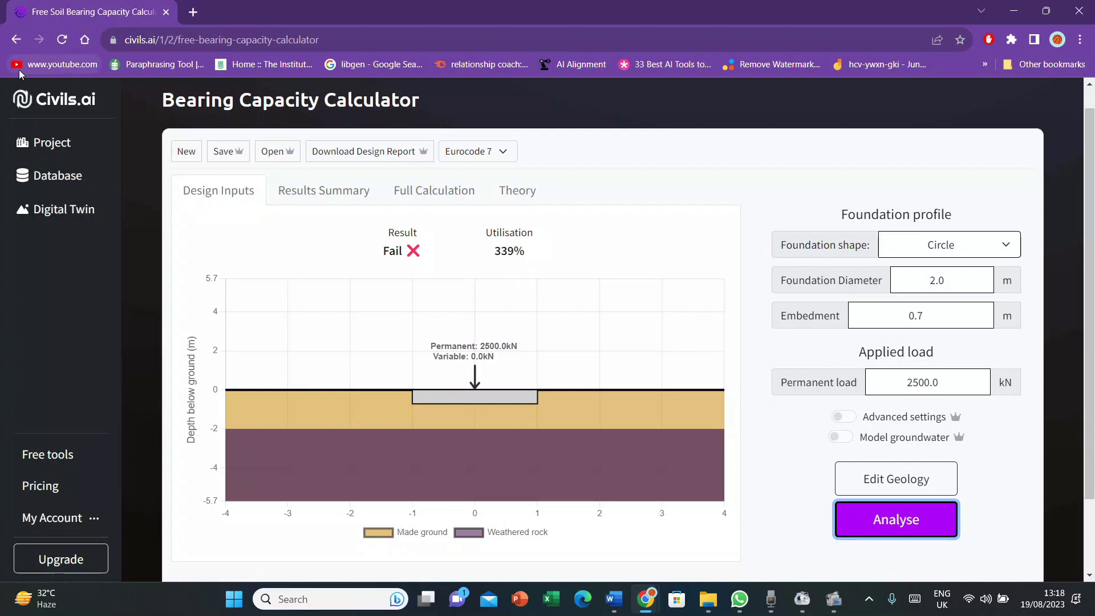
left_click(16, 39)
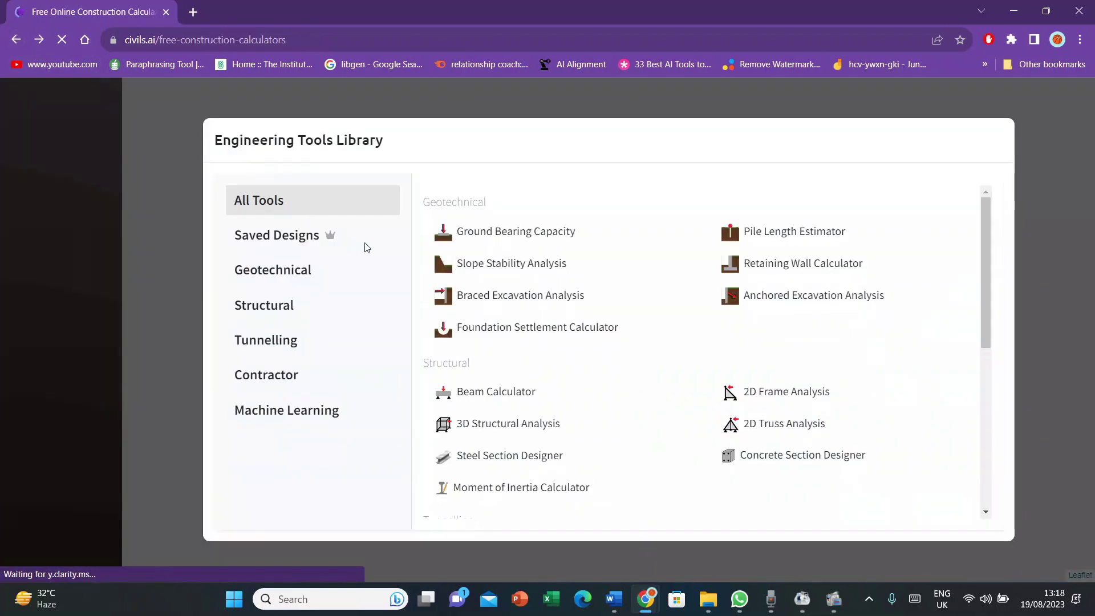
- Open the Beam Calculator and change the beam length from 10 m to 8 m
left_click(477, 399)
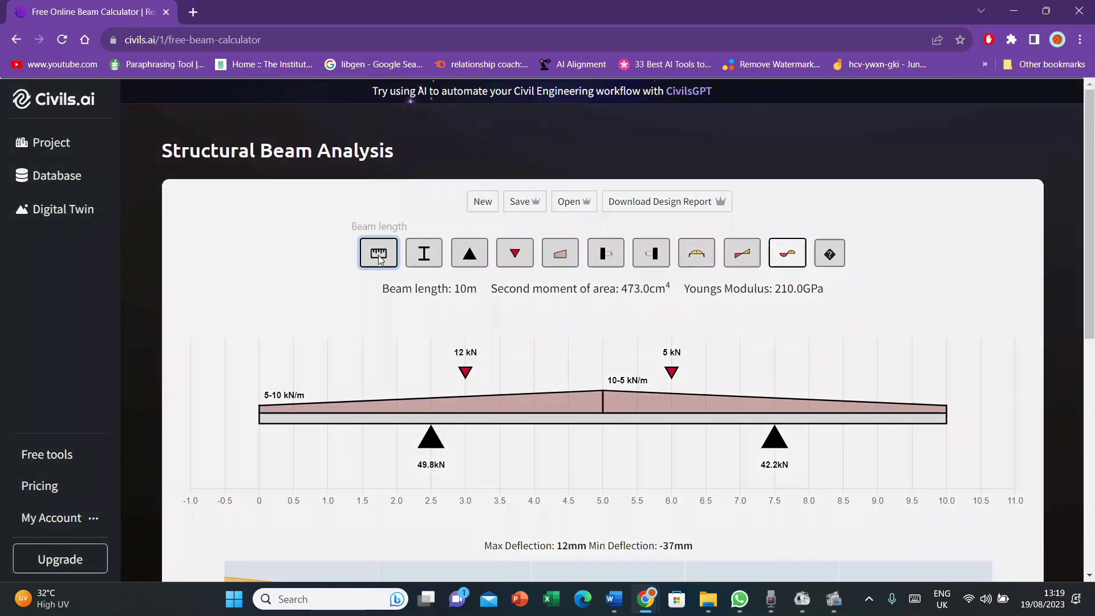
left_click(378, 253)
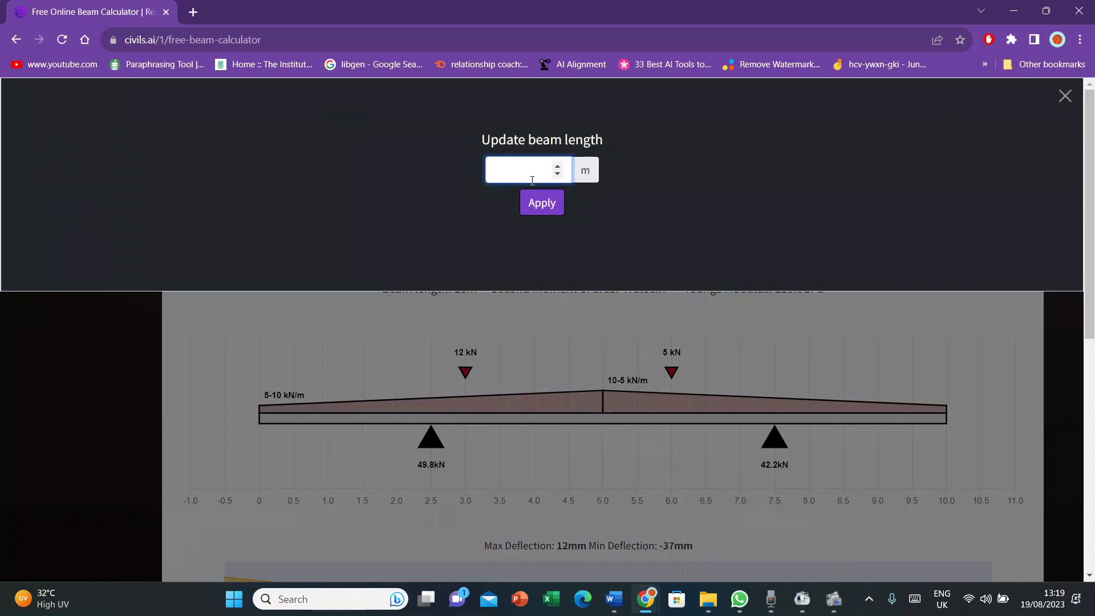
type("8")
left_click(532, 203)
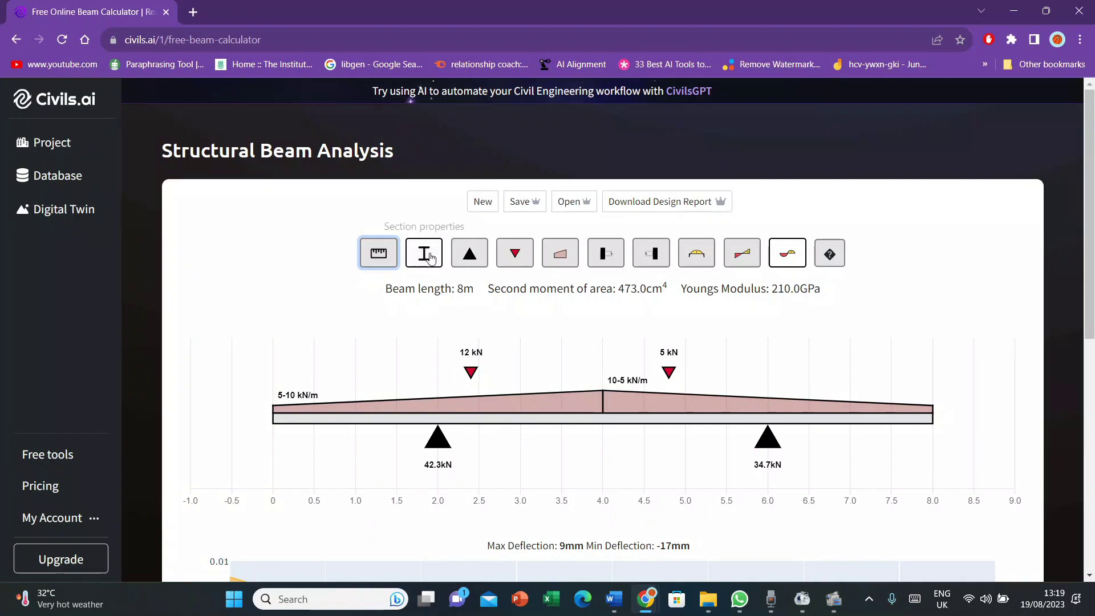
- Keep the first support at 0 and move the second support to 8000 mm
left_click(469, 253)
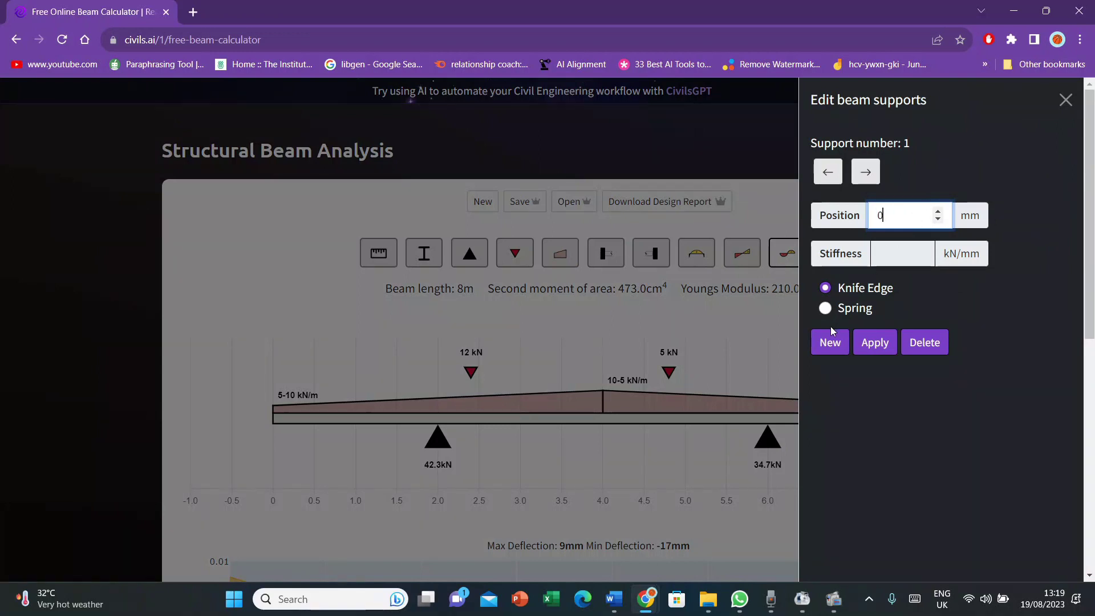
left_click(873, 341)
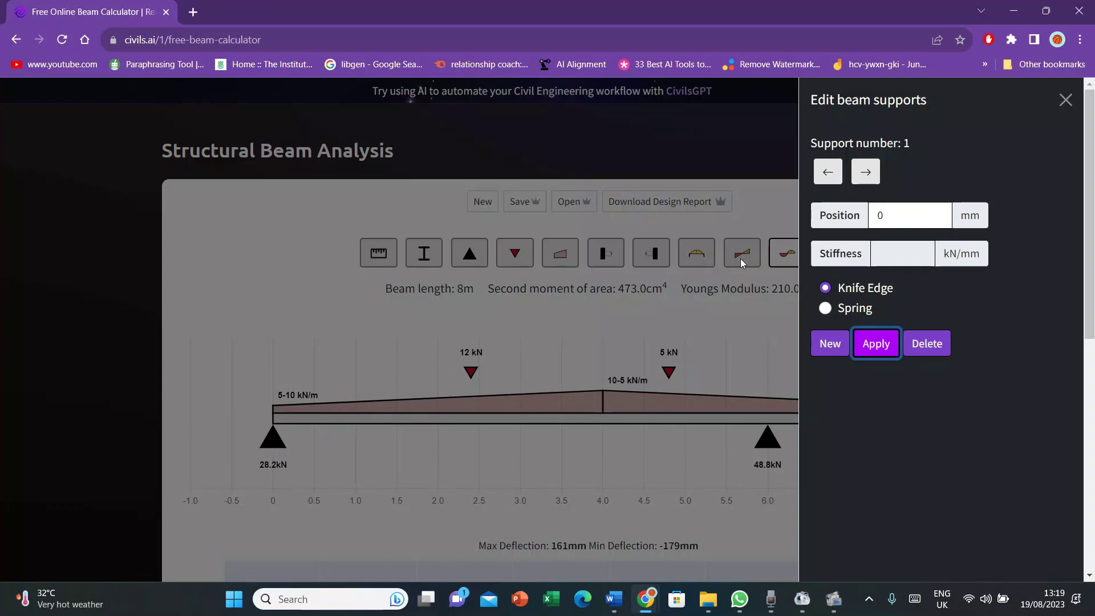
left_click(865, 172)
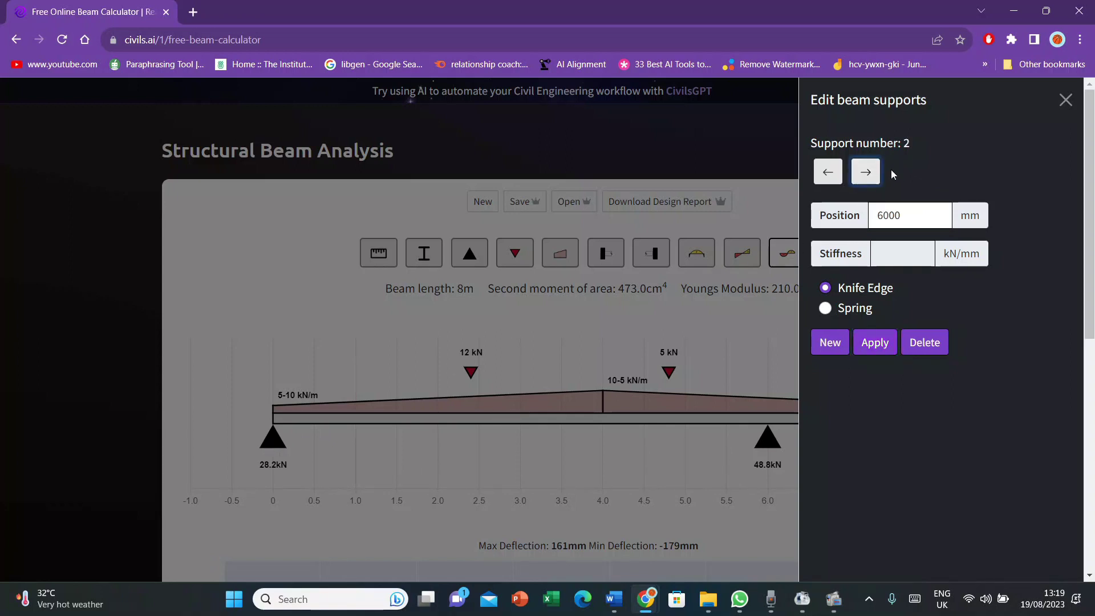
left_click(909, 214)
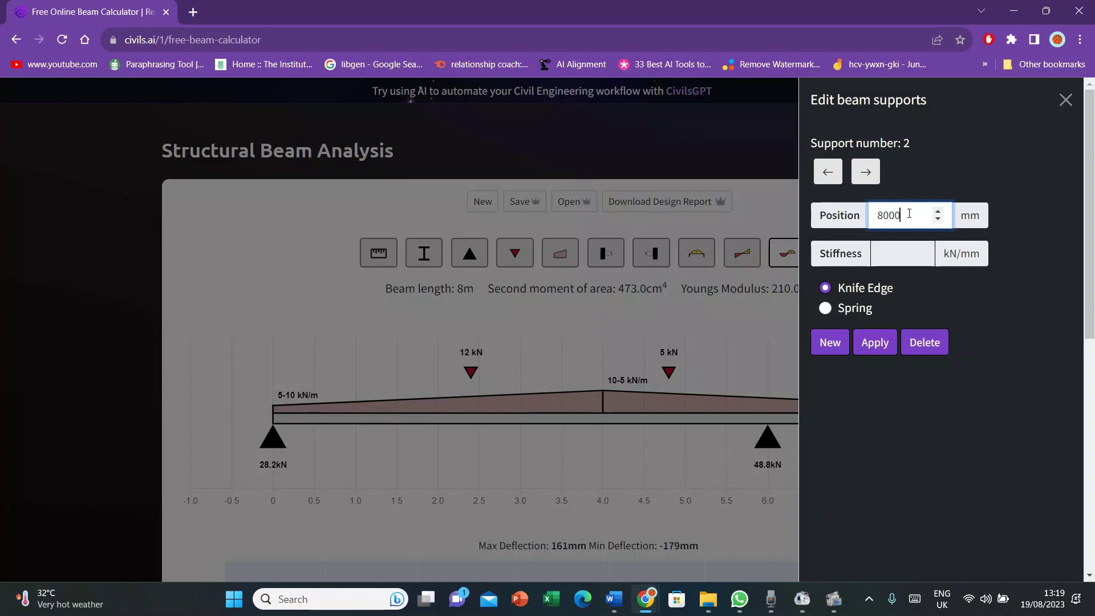
left_click(876, 342)
left_click(1066, 100)
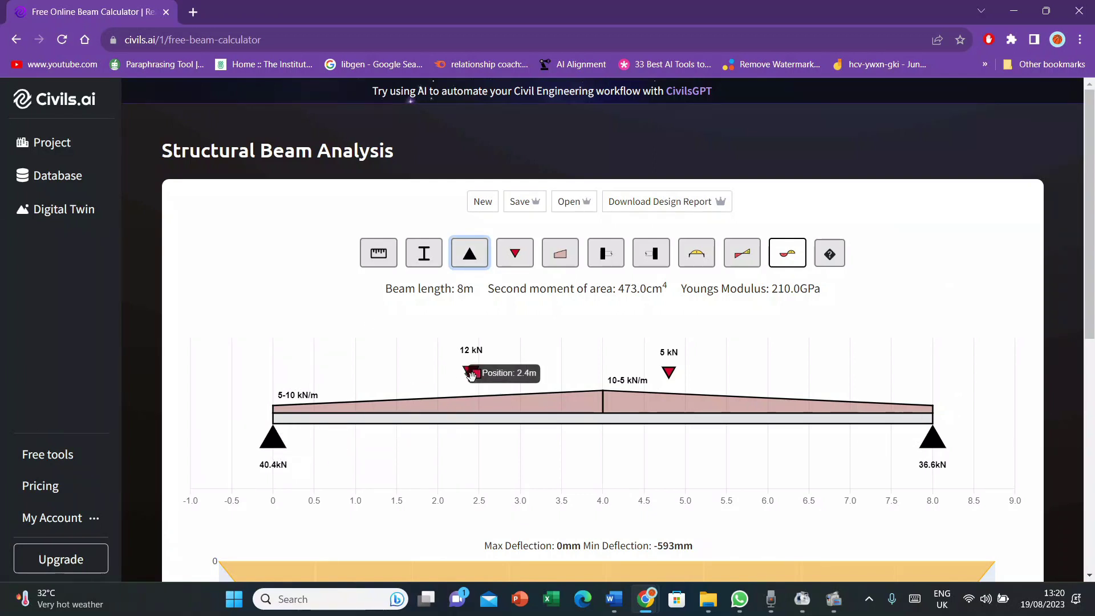
- Add a new knife-edge support at 1200 mm, giving the beam three supports
left_click(471, 253)
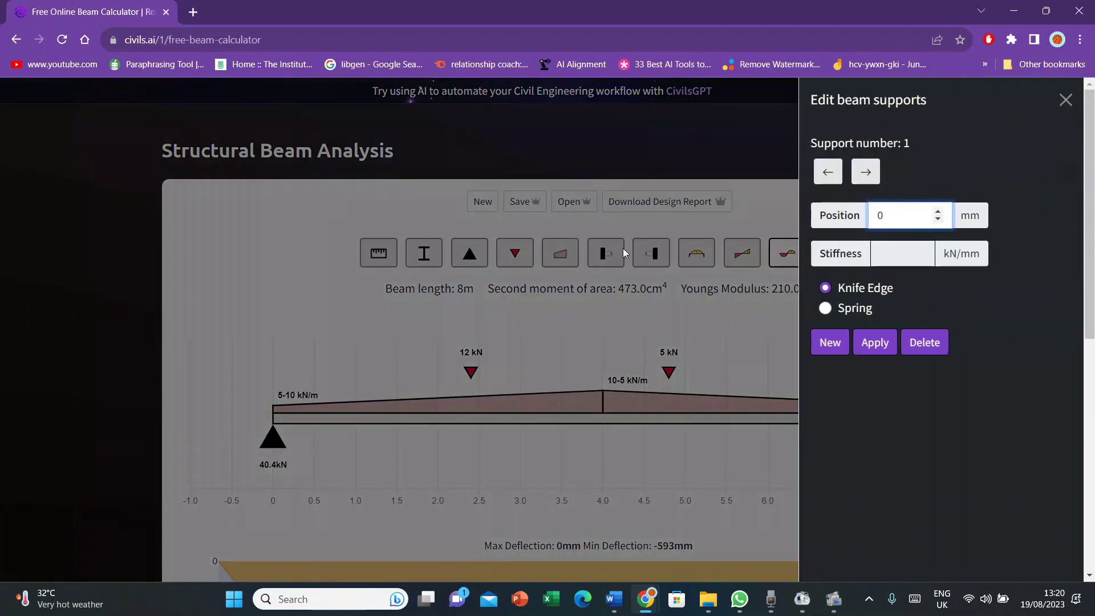
left_click(830, 345)
left_click(875, 342)
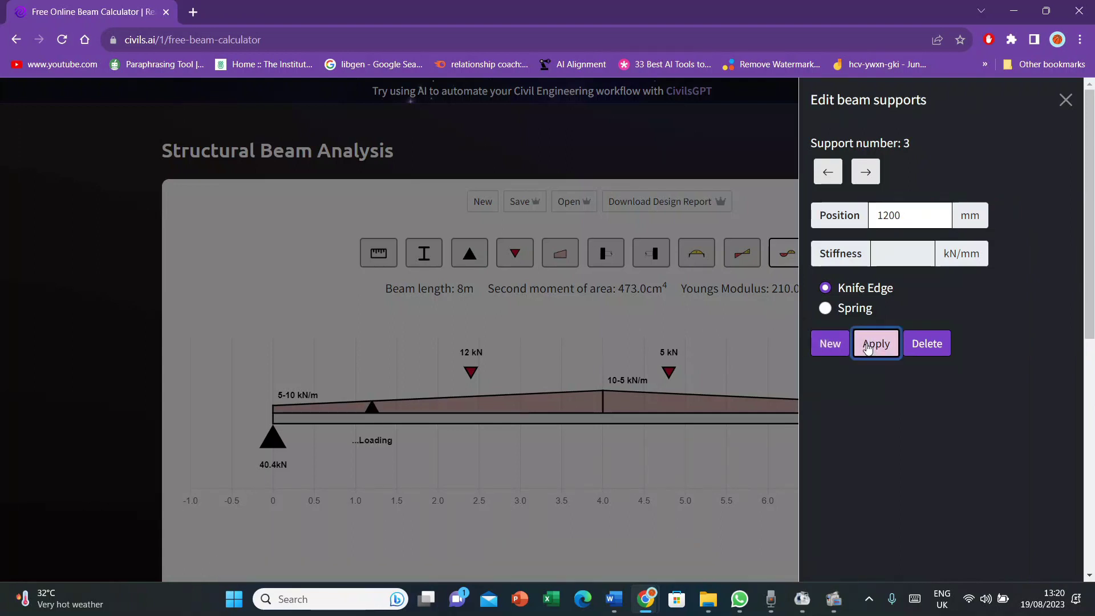
left_click(1065, 101)
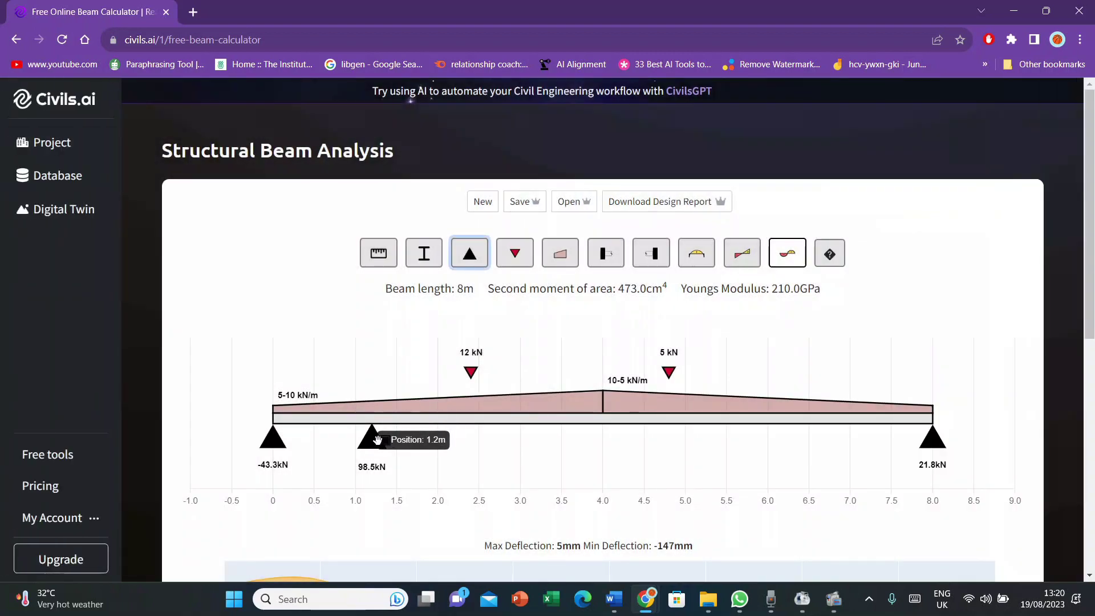
- Change the point loads to 11 kN at 2400 mm and 10 kN at 4800 mm
left_click(514, 255)
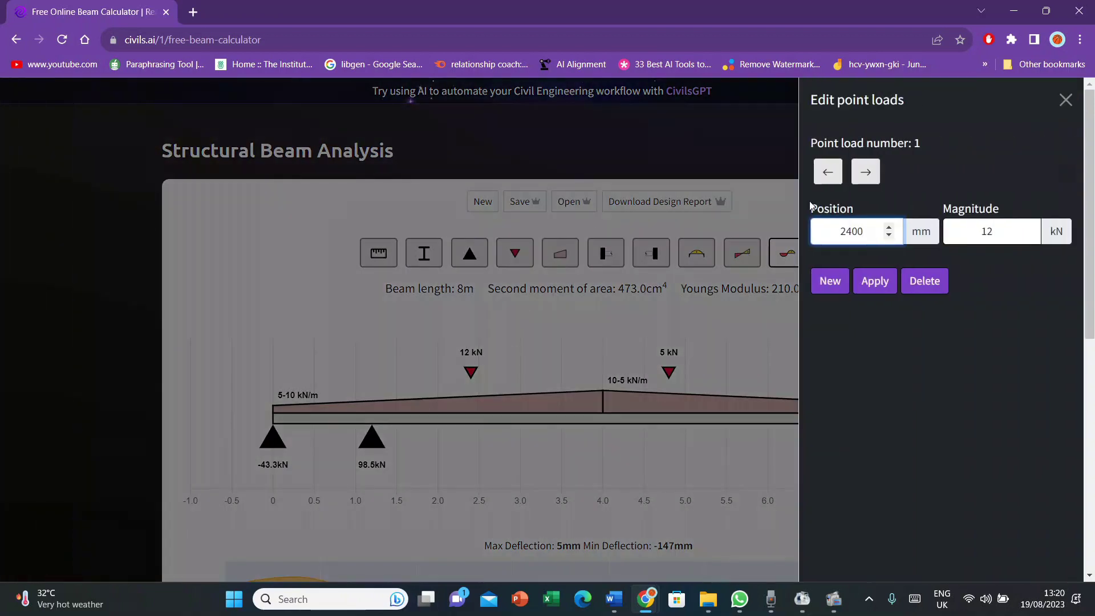
left_click(993, 234)
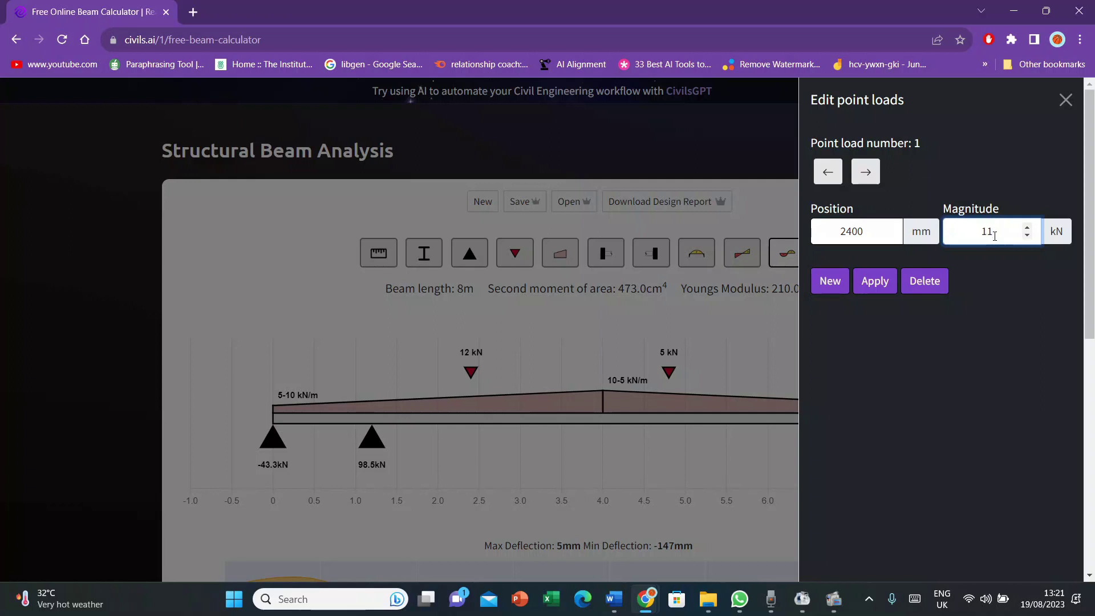
left_click(874, 283)
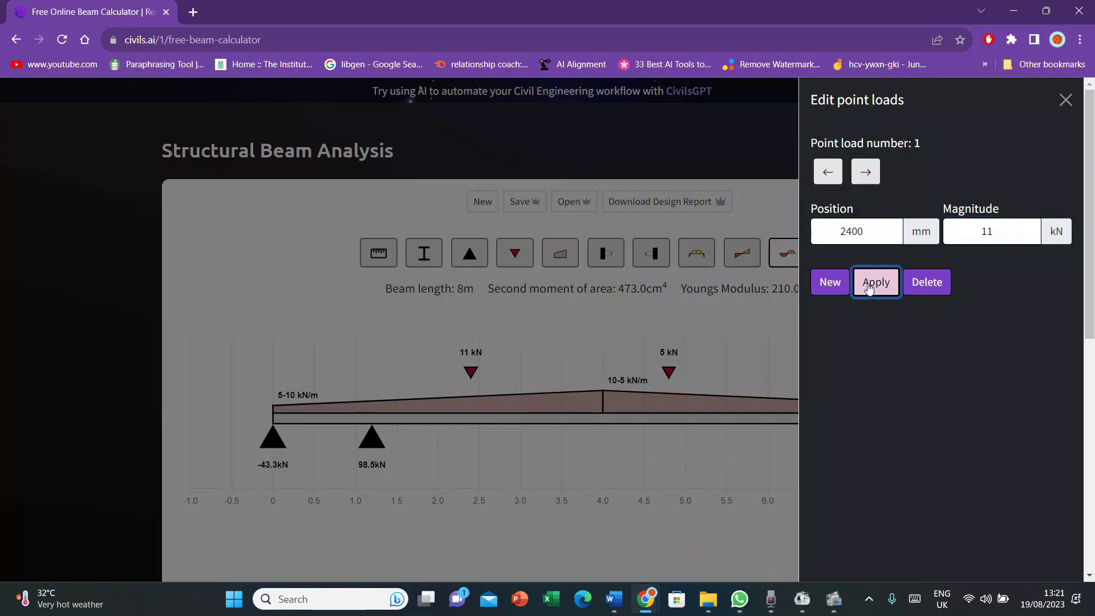
left_click(866, 173)
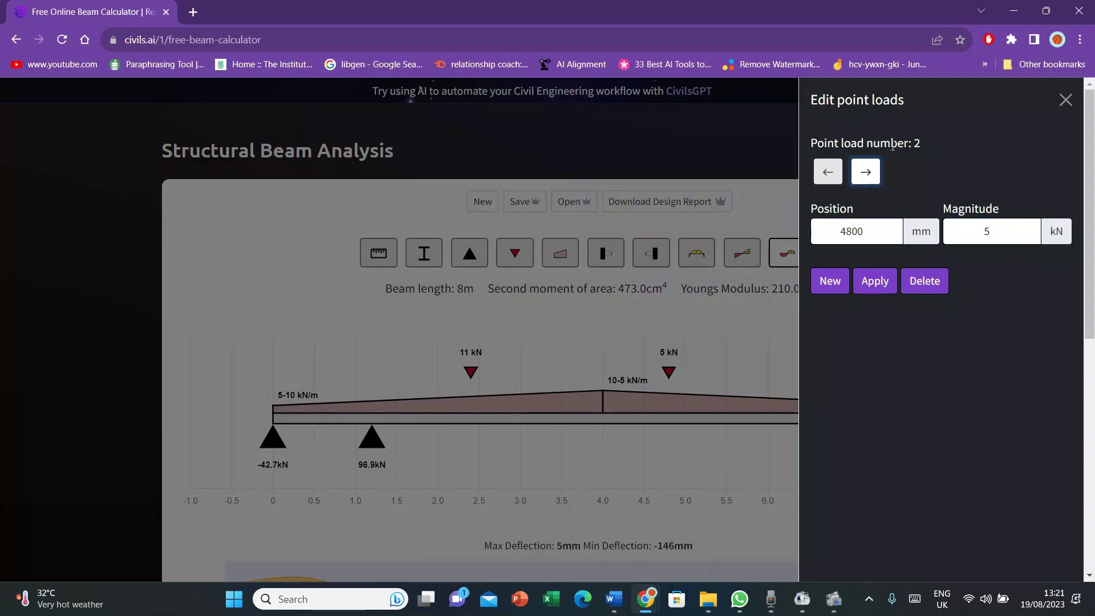
left_click(1001, 231)
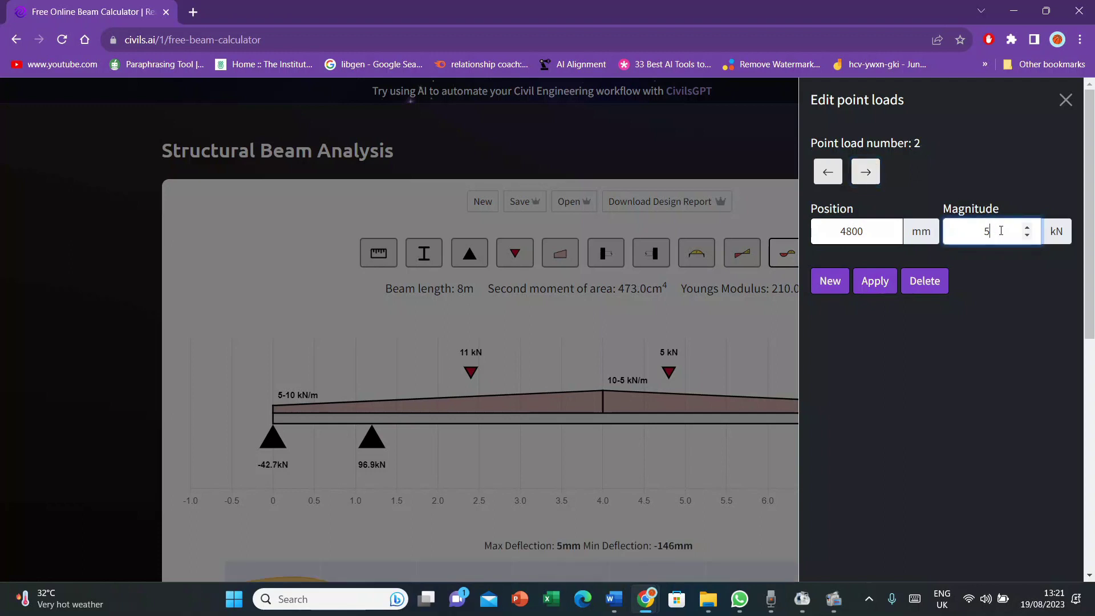
type("10")
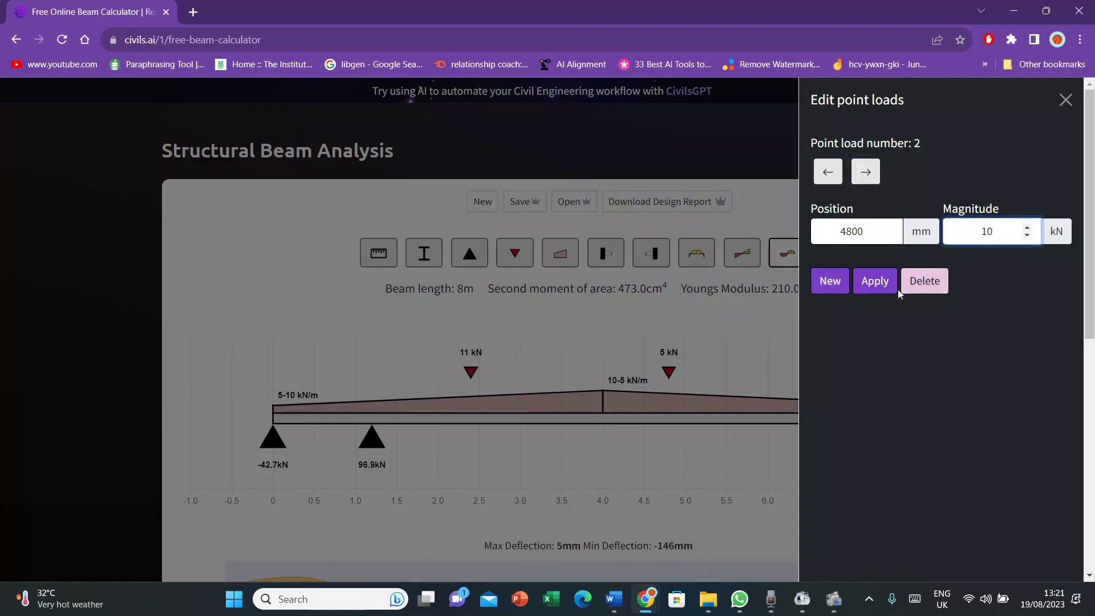
left_click(876, 281)
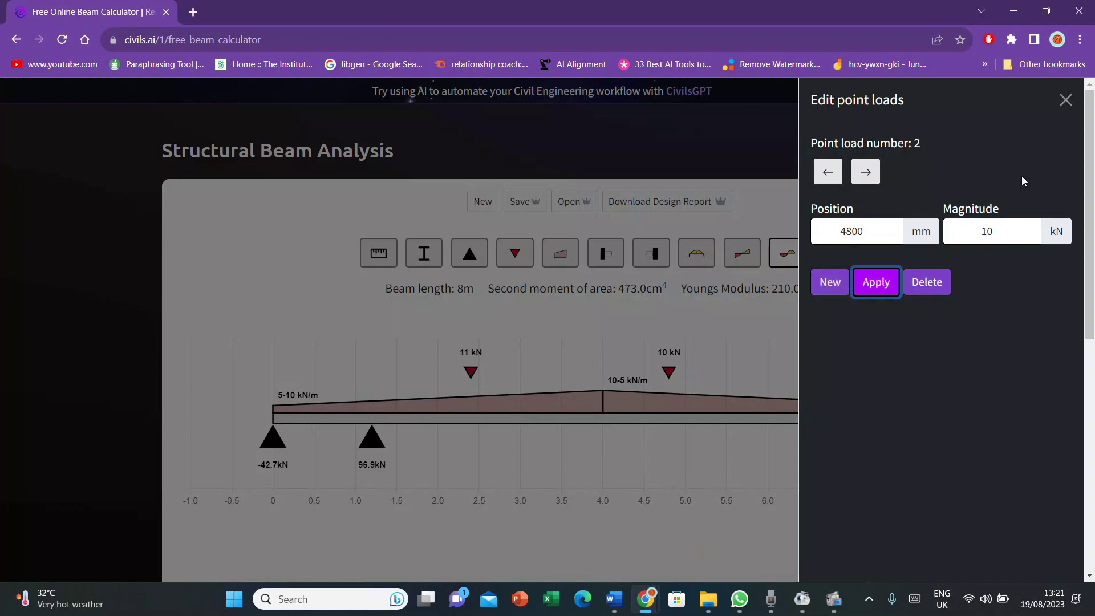
- Change the first distributed load's start intensity from 5 kN/m to 0 kN/m
left_click(1064, 100)
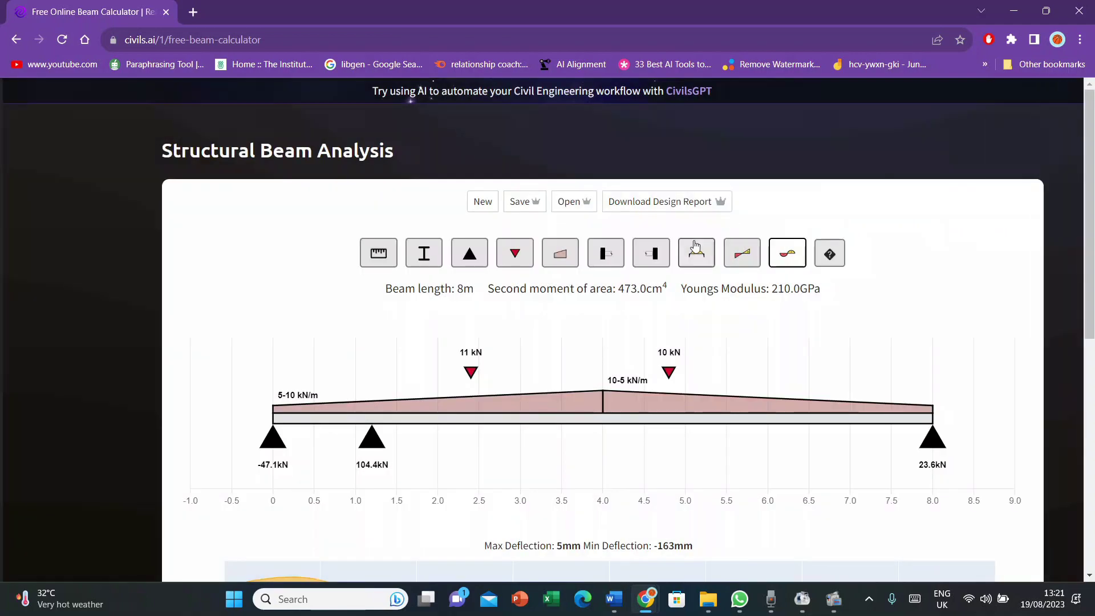
left_click(560, 252)
left_click(832, 228)
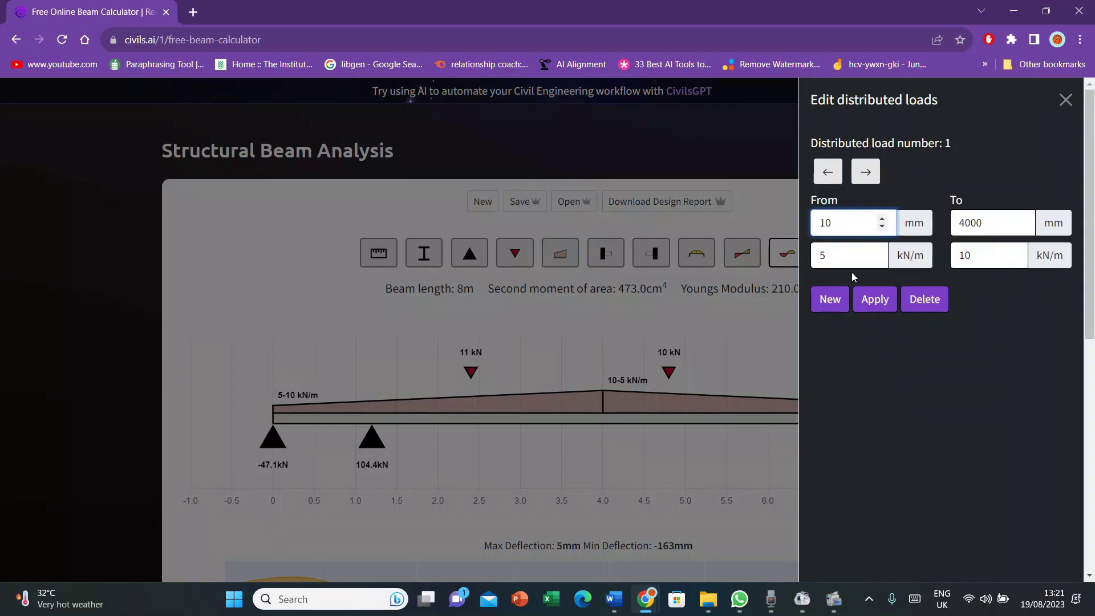
left_click(830, 254)
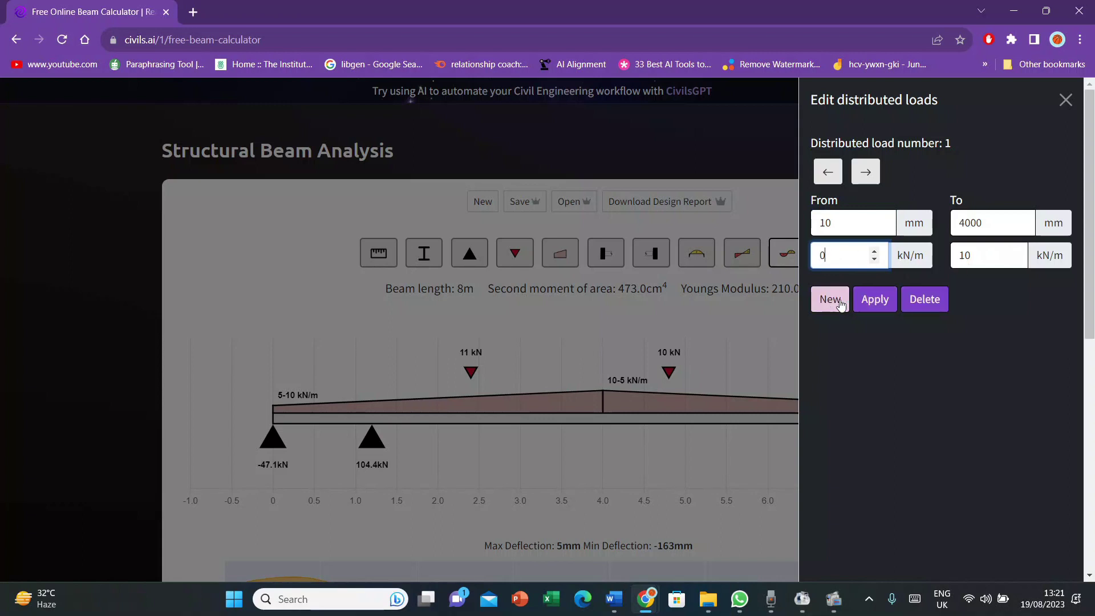
left_click(874, 299)
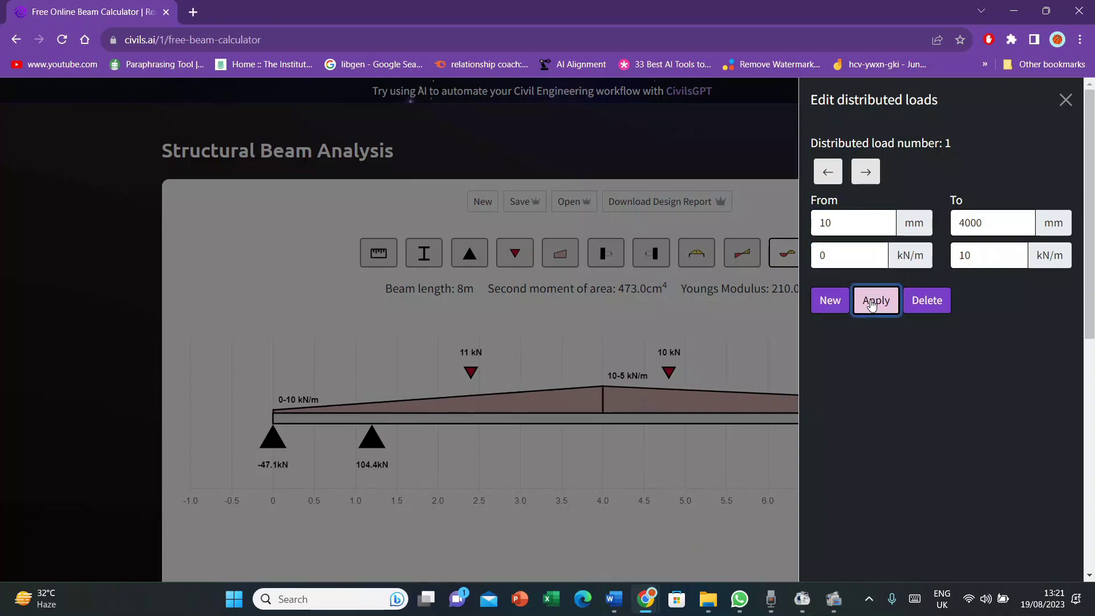
left_click(1065, 100)
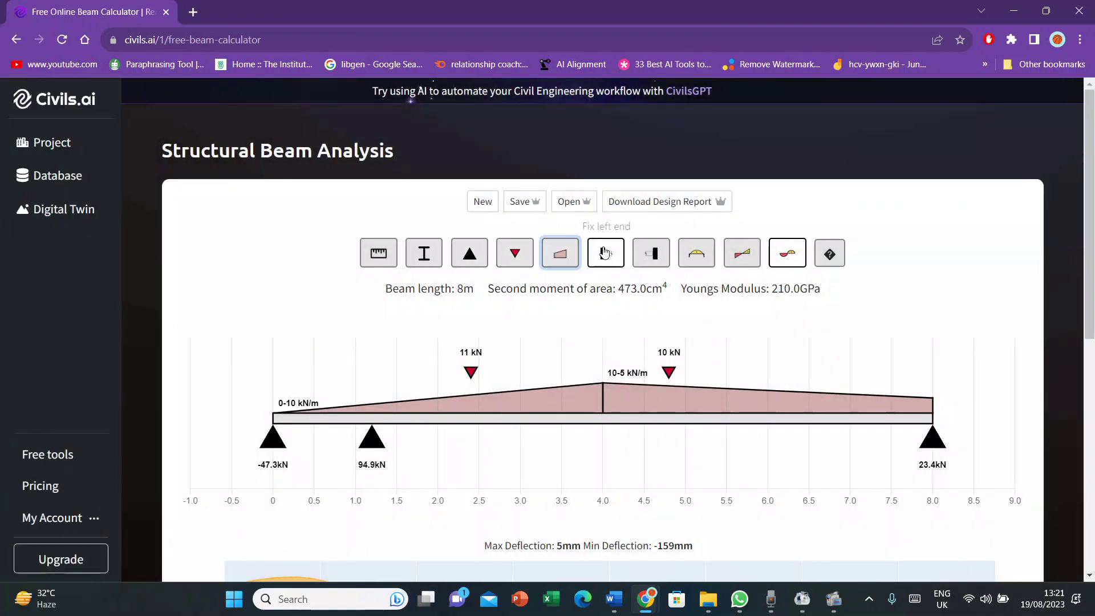
- Show the beam's bending moment diagram and scroll to inspect it
left_click(697, 260)
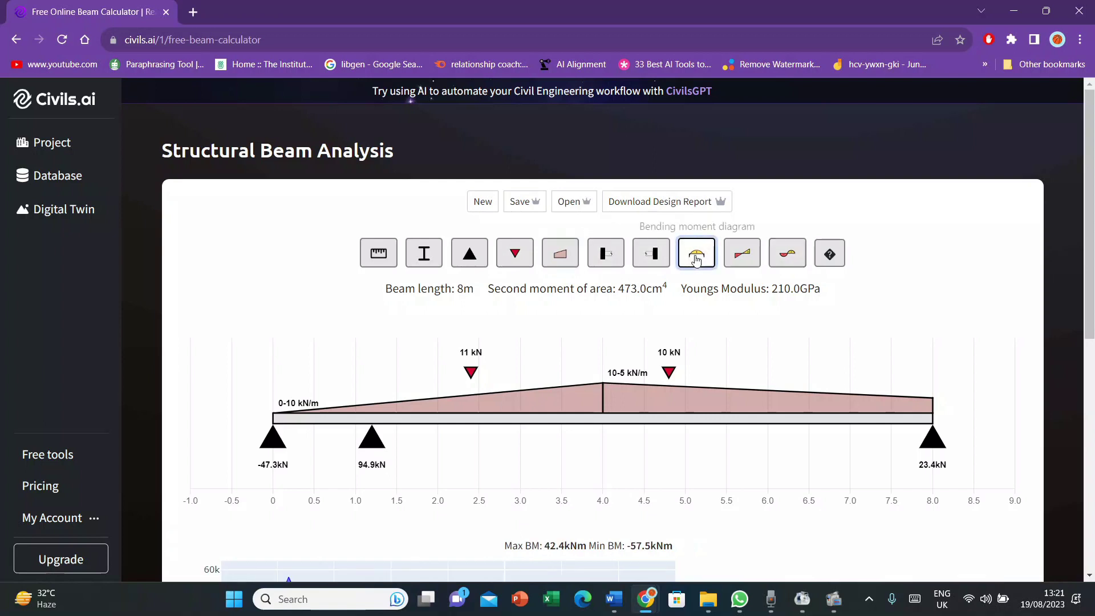
scroll(696, 258, "down", 7)
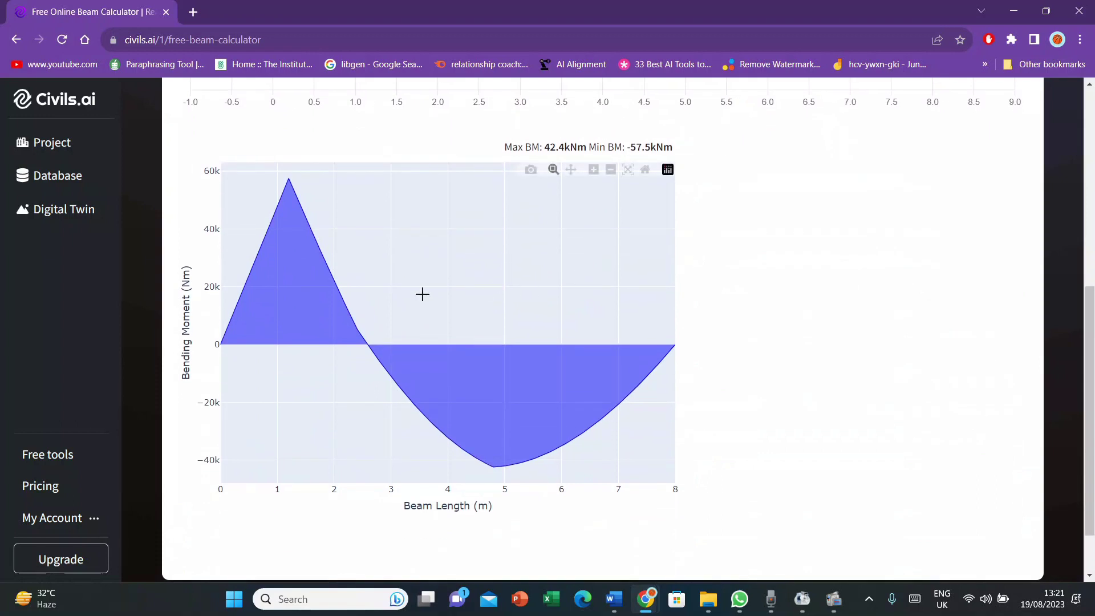
scroll(646, 291, "up", 1)
scroll(646, 290, "down", 3)
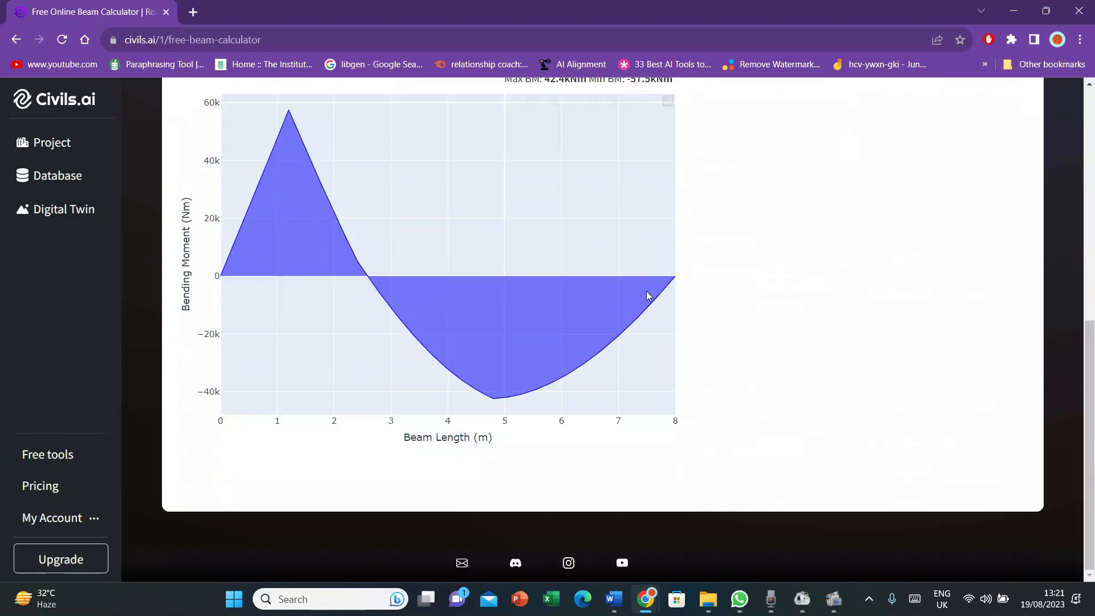
scroll(646, 291, "up", 8)
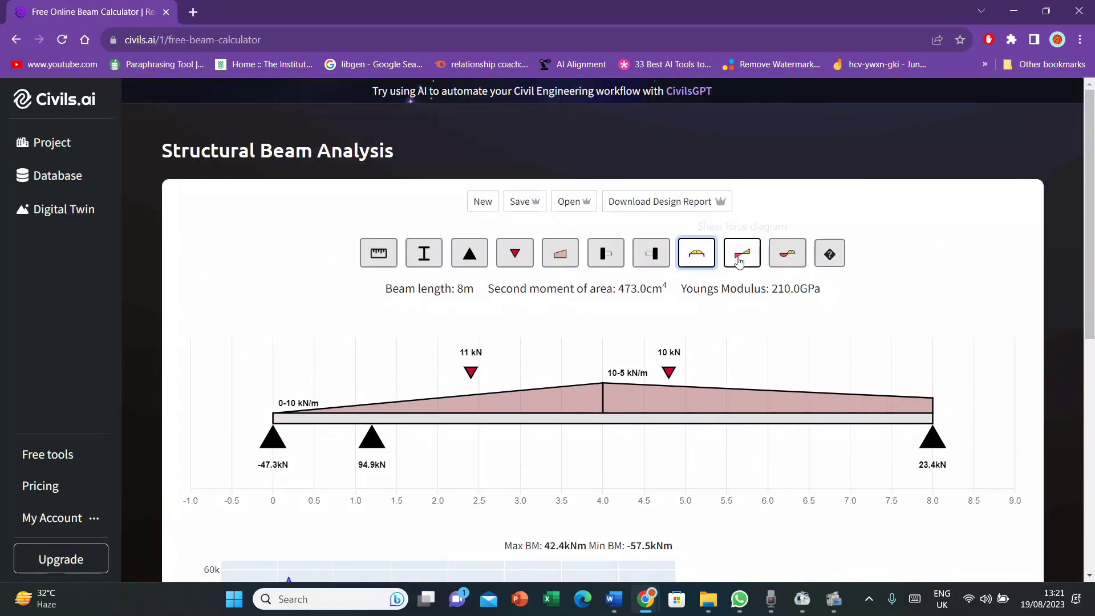
- Switch to the shear force diagram, peaking at 45.8 kN and dropping to -49.1 kN
left_click(743, 253)
scroll(645, 335, "down", 6)
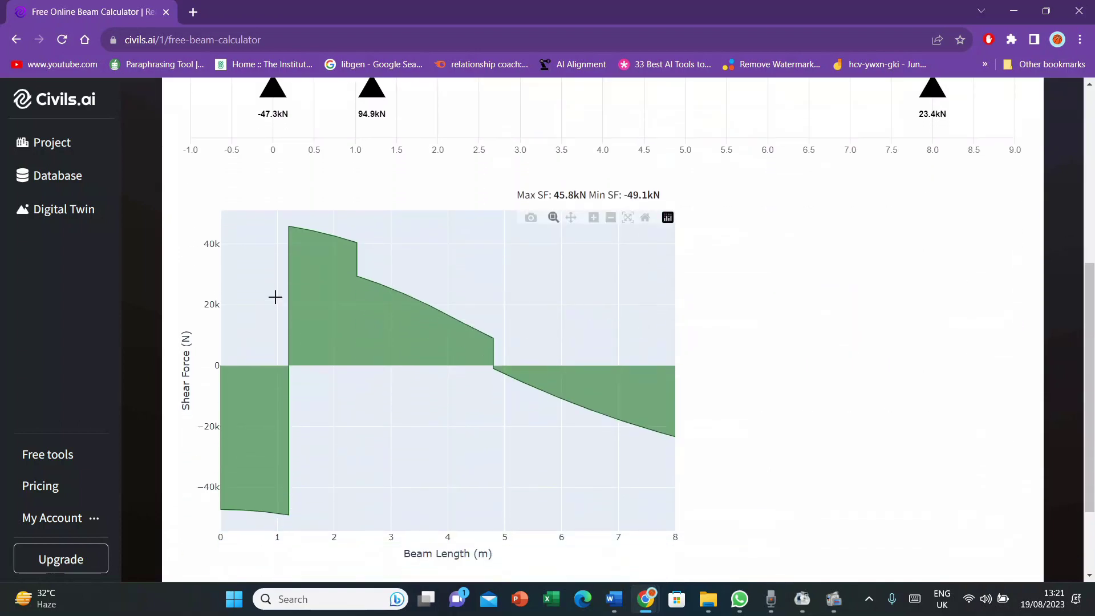
mouse_move(285, 227)
- Switch to the deflection diagram, showing 5 mm maximum and -159 mm minimum near 5 m
mouse_move(224, 507)
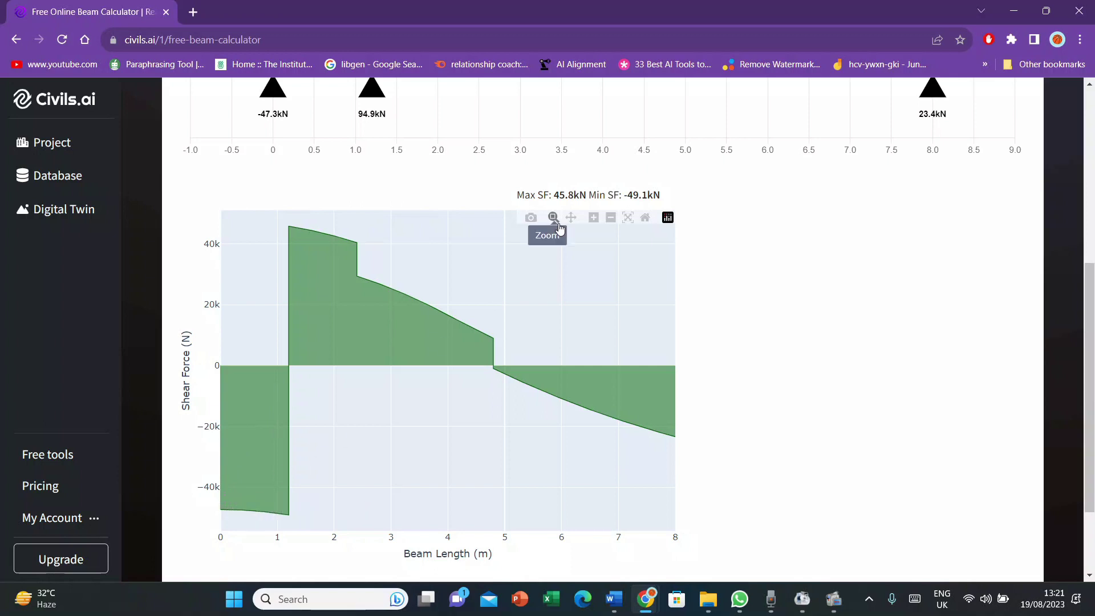
scroll(549, 220, "up", 5)
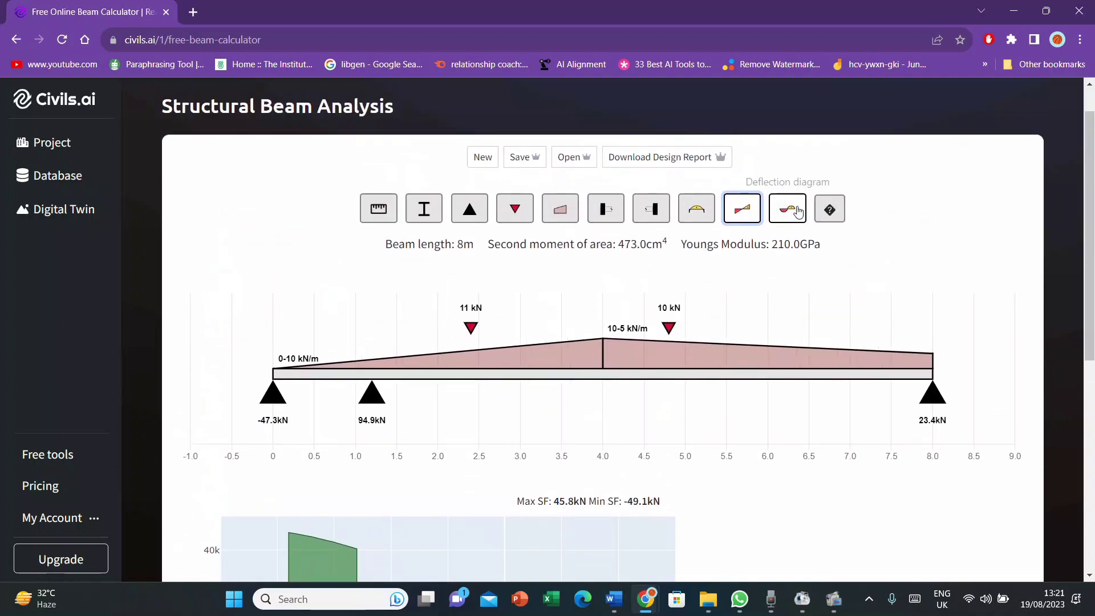
left_click(796, 211)
scroll(446, 388, "down", 5)
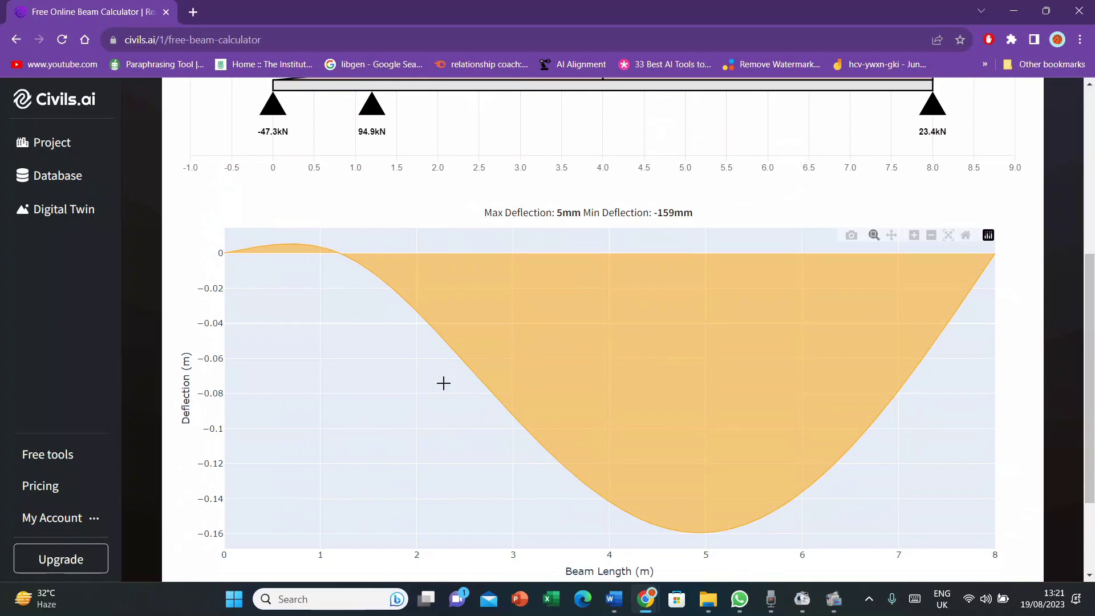